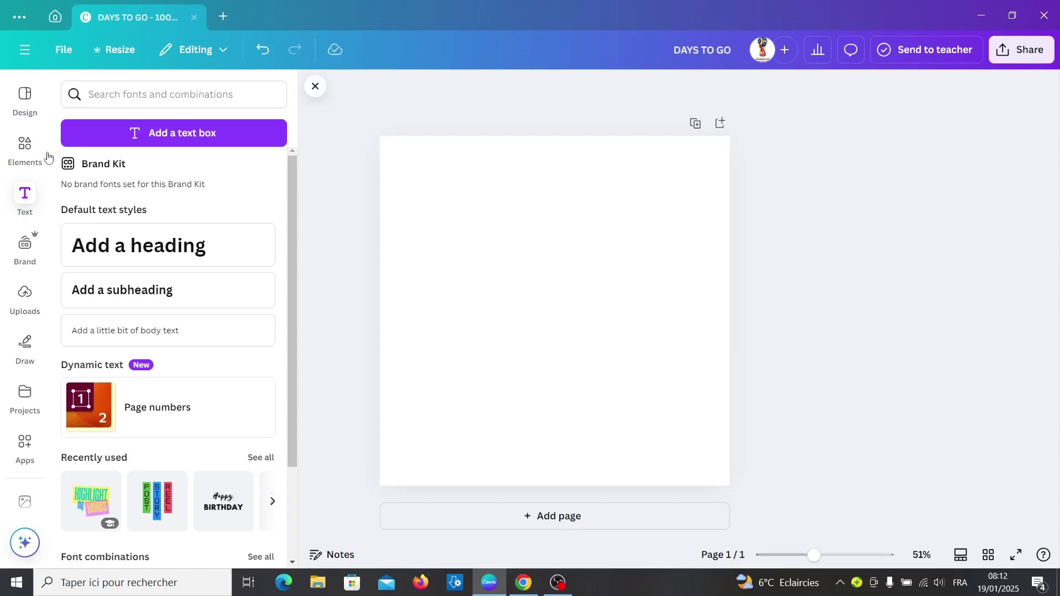
Place the torn red paper graphic from recently used elements onto the page.
{"action": "left_click", "coordinate": [28, 148]}
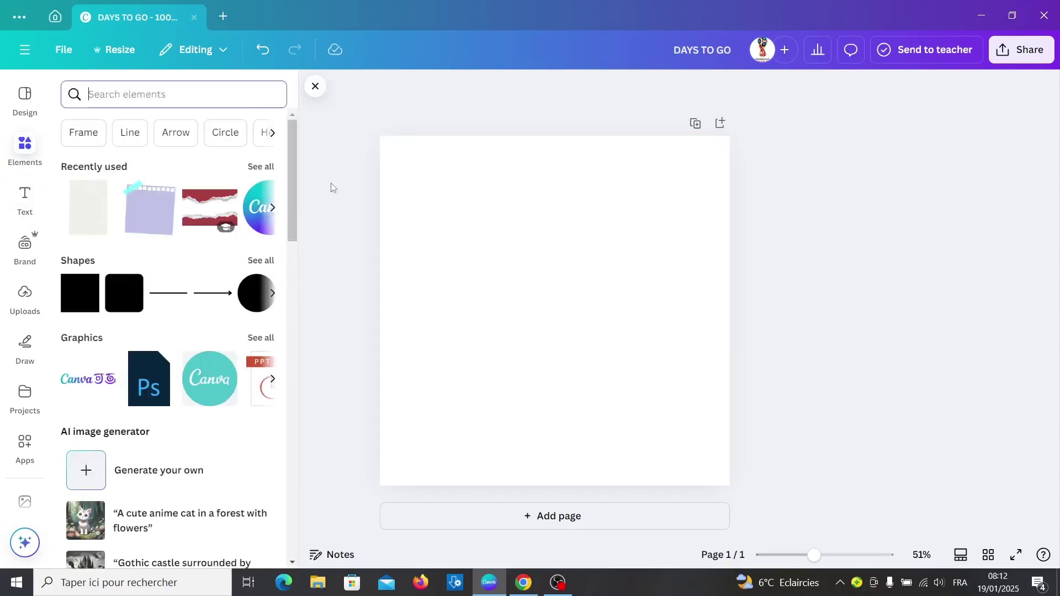
{"action": "left_click", "coordinate": [262, 168]}
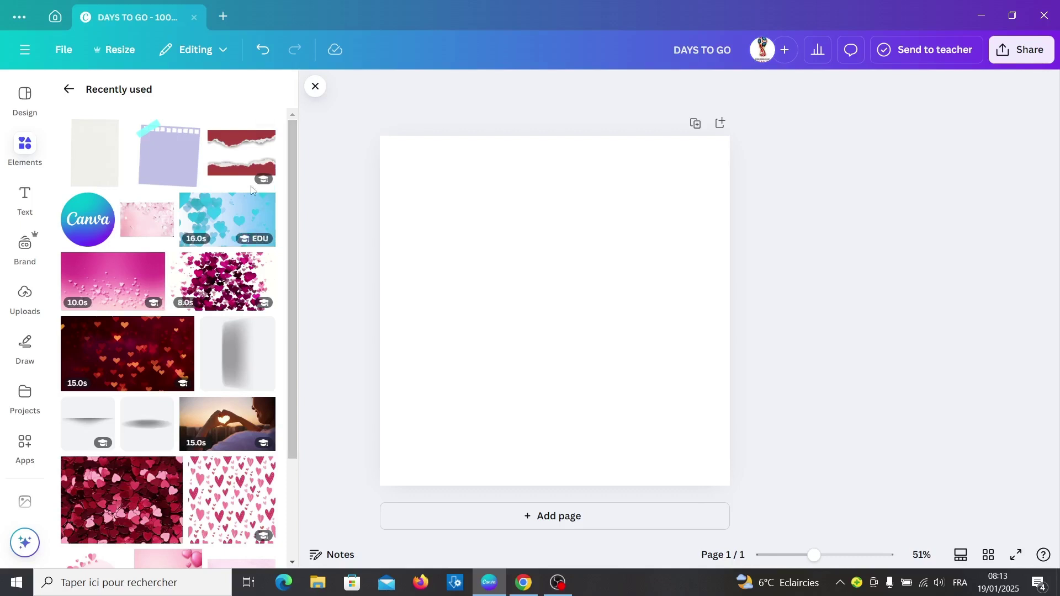
{"action": "left_click", "coordinate": [234, 160]}
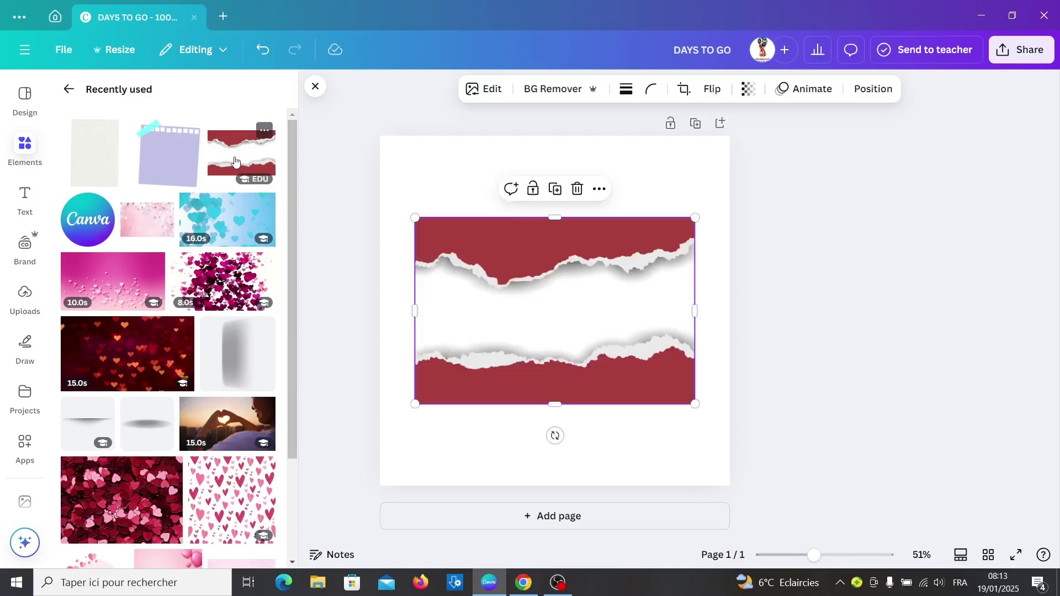
Stretch the torn paper to fill the page and flip it horizontally.
{"action": "left_click_drag", "start_coordinate": [414, 402], "coordinate": [298, 488]}
{"action": "left_click_drag", "start_coordinate": [721, 189], "coordinate": [920, 76]}
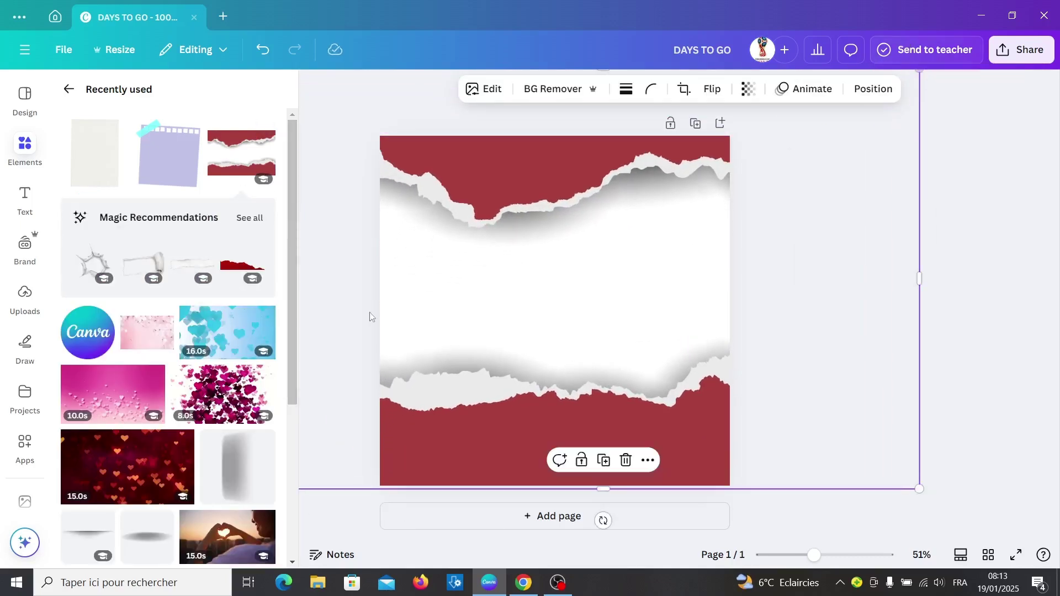
{"action": "left_click", "coordinate": [714, 90]}
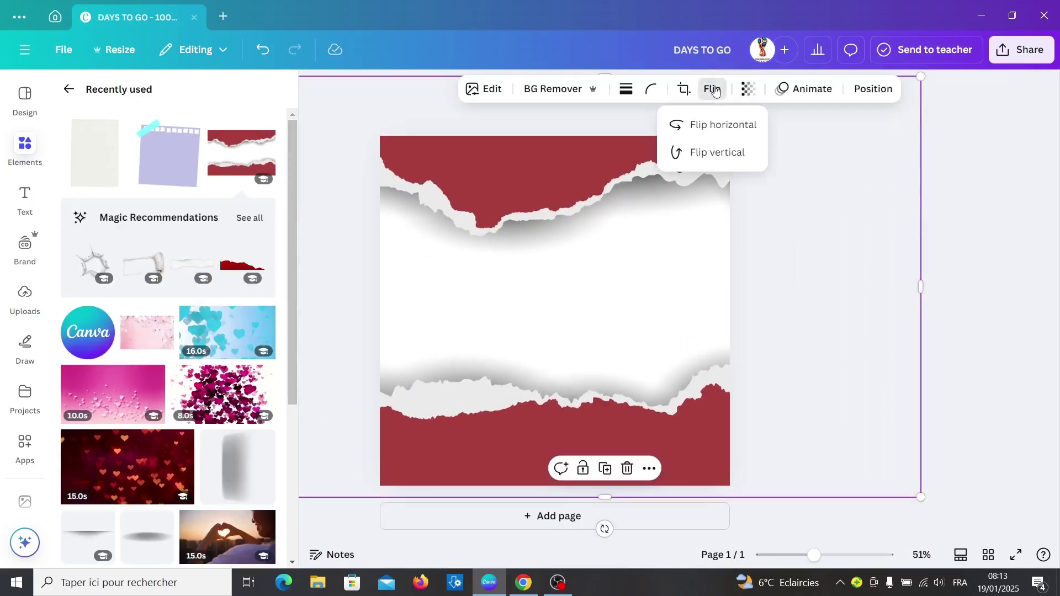
{"action": "left_click", "coordinate": [716, 126]}
{"action": "left_click_drag", "start_coordinate": [591, 284], "coordinate": [507, 289]}
{"action": "left_click", "coordinate": [892, 423]}
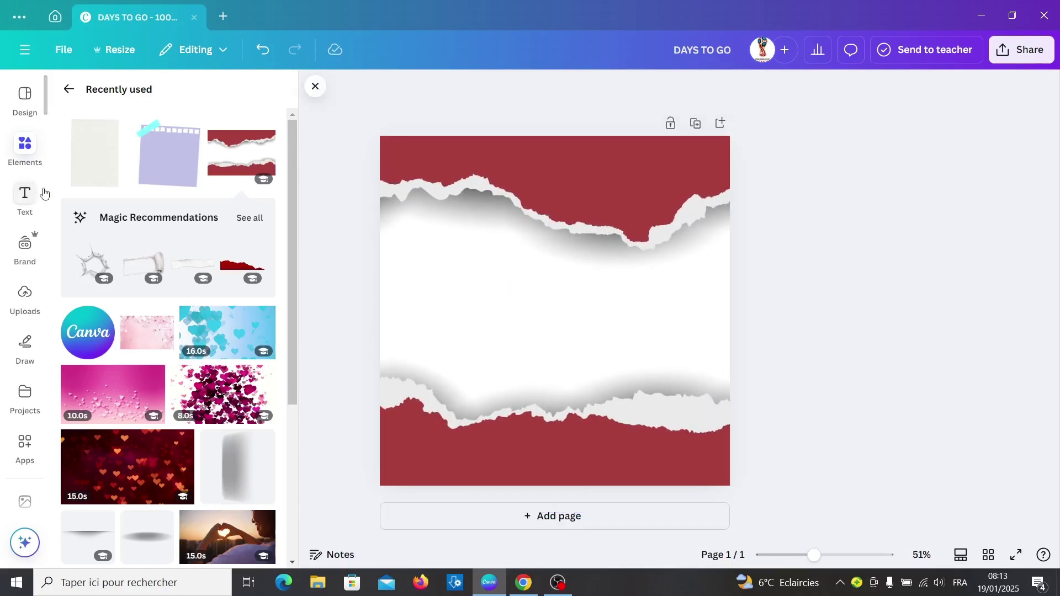
Add a heading reading 'DAYS' and 'TO GO' on two lines.
{"action": "left_click", "coordinate": [26, 196]}
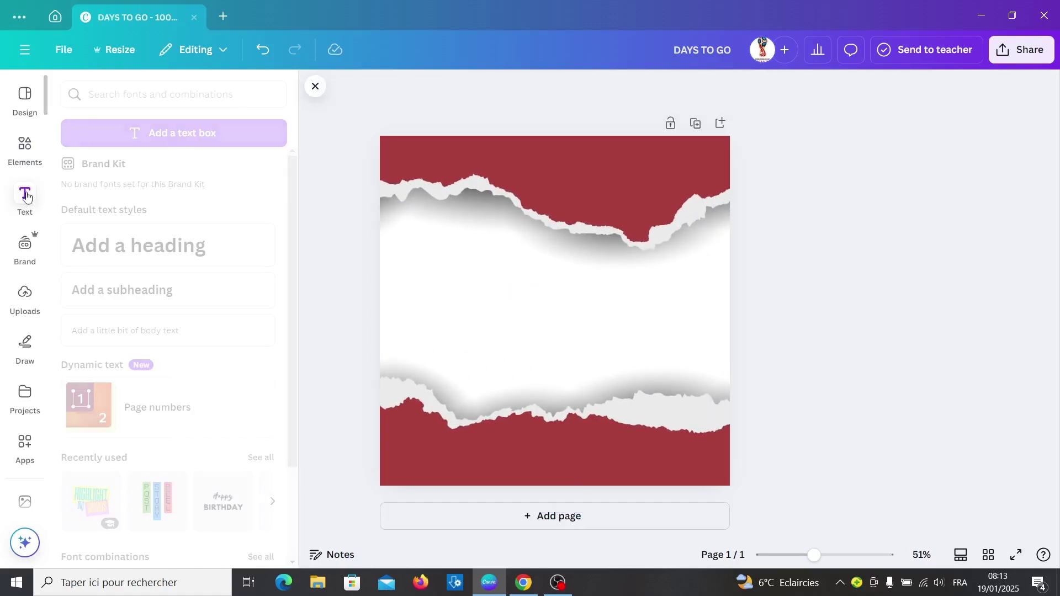
{"action": "left_click", "coordinate": [182, 252]}
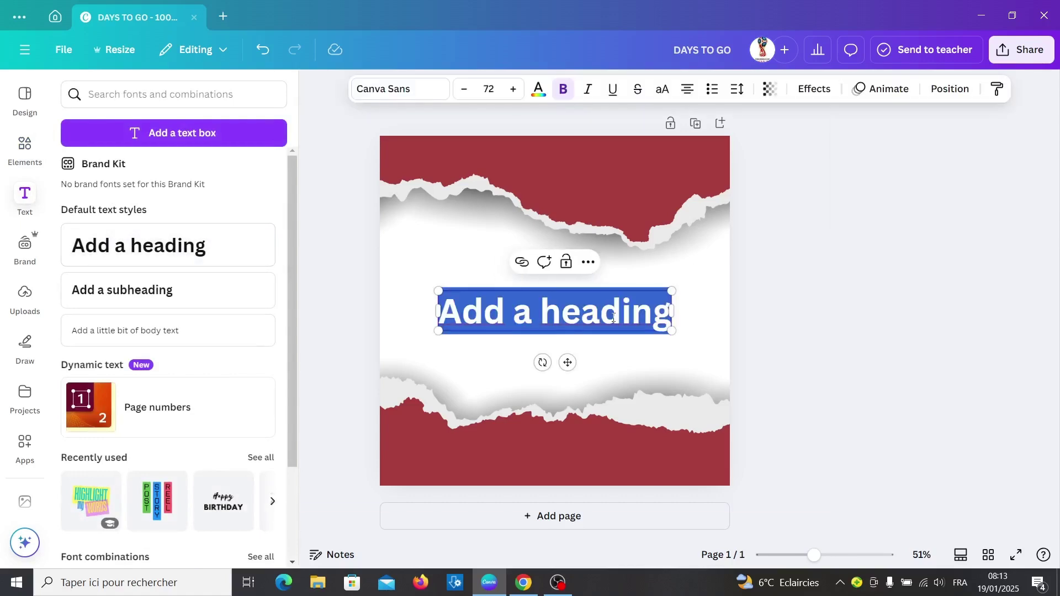
{"action": "type", "text": "DAYS"}
{"action": "key", "text": "Return"}
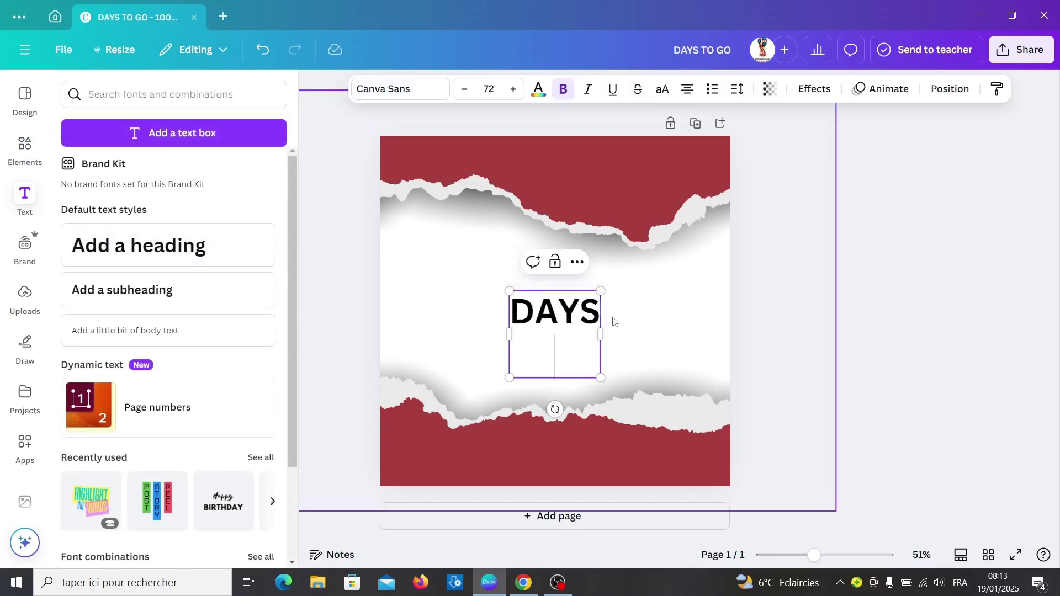
{"action": "type", "text": "TO GO"}
Tighten the letter spacing of TO GO and the line spacing of the whole heading.
{"action": "key", "text": "shift+Home"}
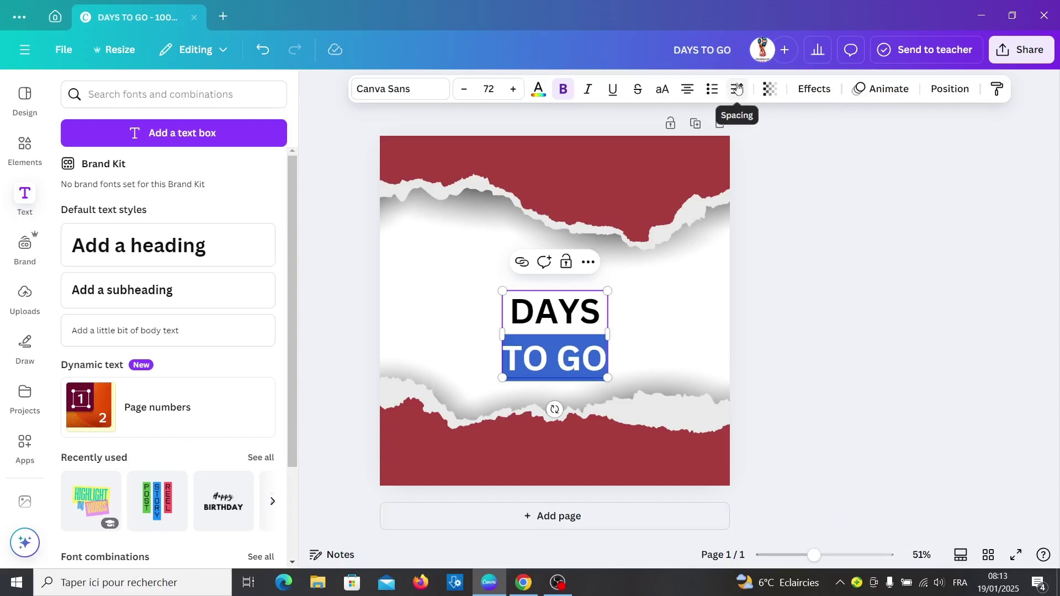
{"action": "left_click", "coordinate": [737, 89]}
{"action": "left_click_drag", "start_coordinate": [687, 147], "coordinate": [679, 147]}
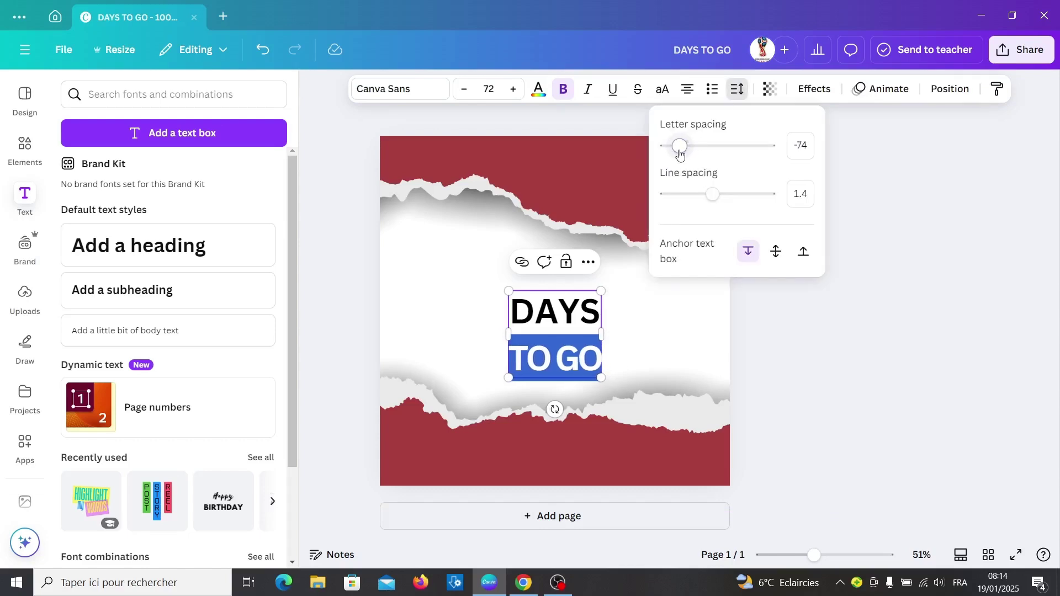
{"action": "left_click", "coordinate": [593, 330]}
{"action": "key", "text": "ctrl+a"}
{"action": "left_click", "coordinate": [737, 89]}
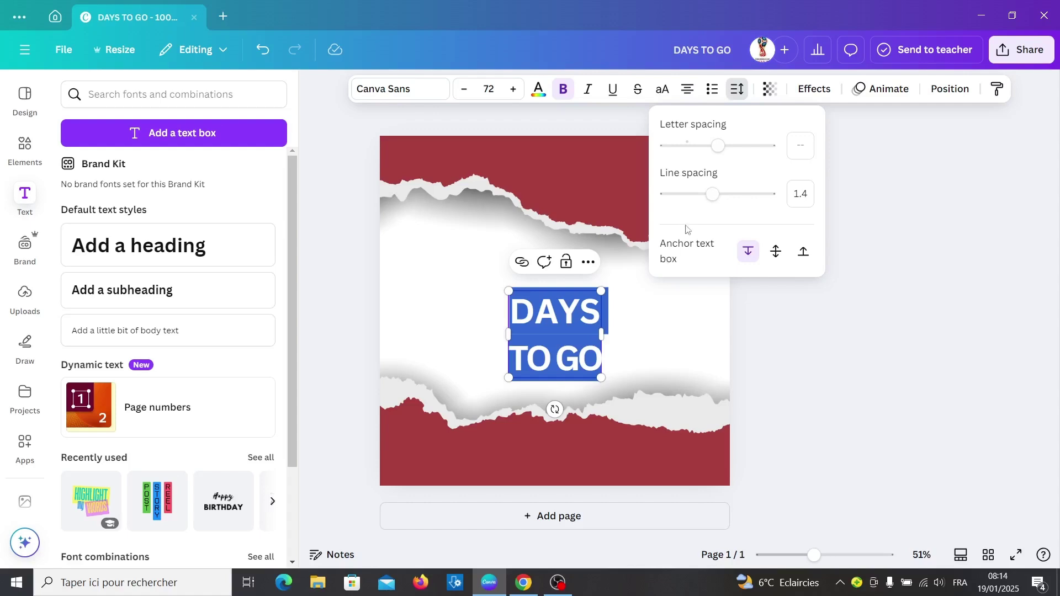
{"action": "left_click_drag", "start_coordinate": [706, 205], "coordinate": [677, 200]}
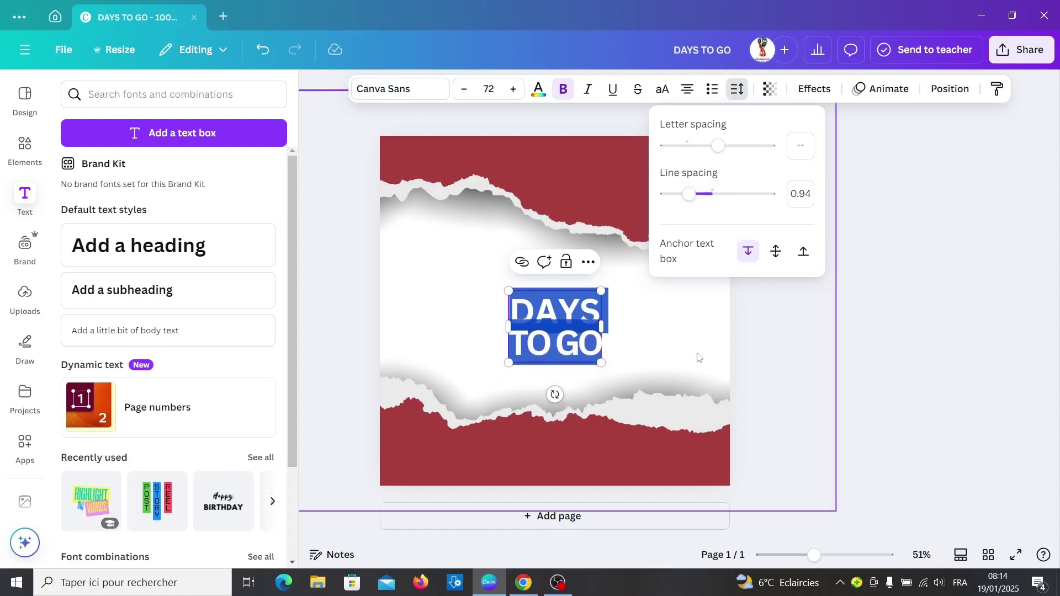
{"action": "left_click", "coordinate": [698, 357]}
Move the heading right of centre and enlarge it to size 108.
{"action": "left_click_drag", "start_coordinate": [575, 323], "coordinate": [630, 293]}
{"action": "left_click_drag", "start_coordinate": [662, 330], "coordinate": [706, 368]}
{"action": "double_click", "coordinate": [657, 344]}
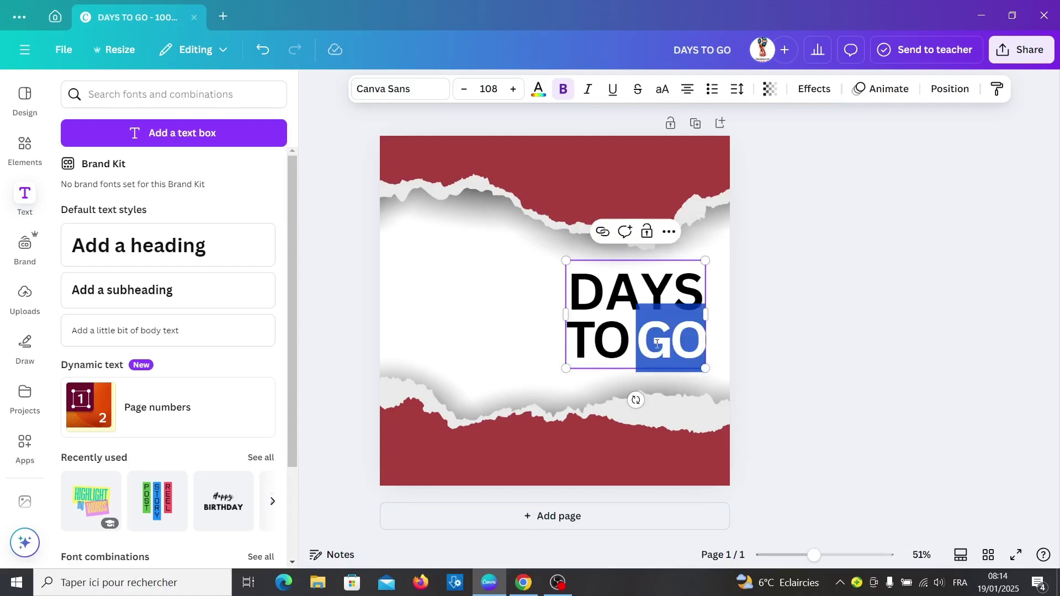
{"action": "key", "text": "ctrl+a"}
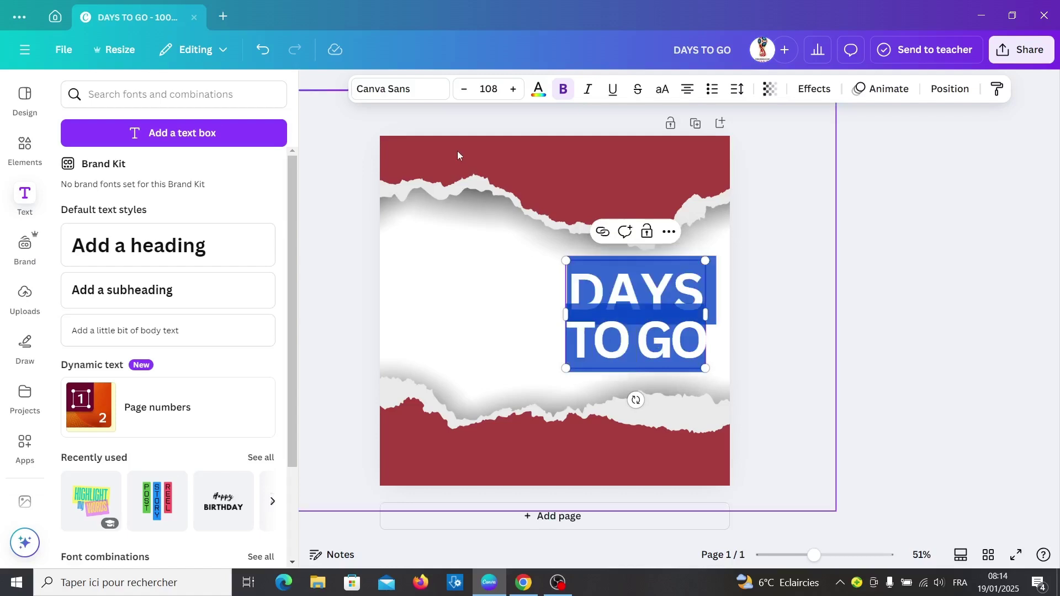
Set the DAYS TO GO text in the Lovelo font with dark cobalt blue colour.
{"action": "left_click", "coordinate": [413, 100]}
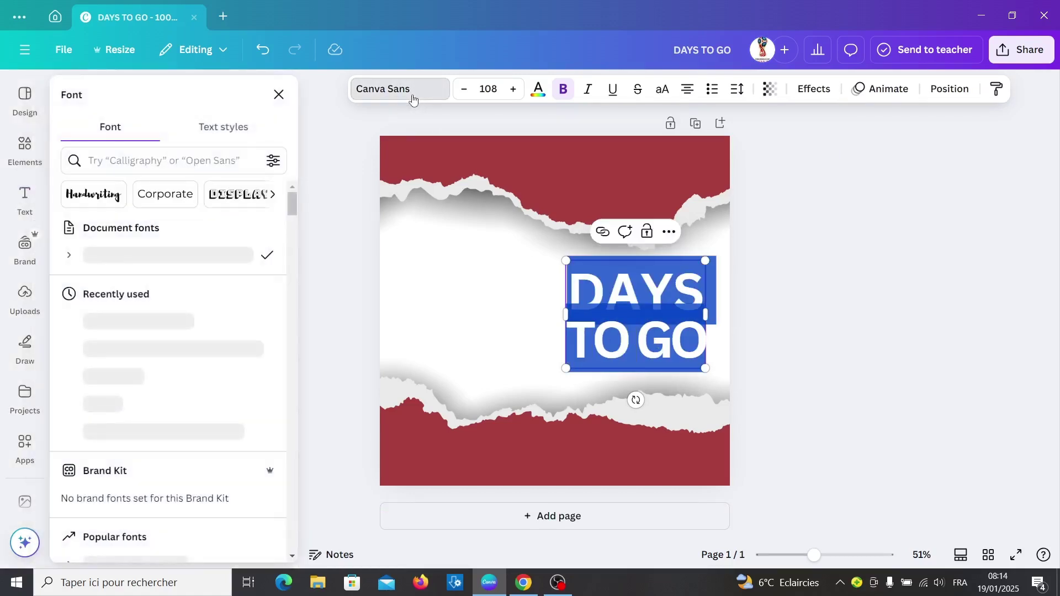
{"action": "left_click", "coordinate": [151, 326]}
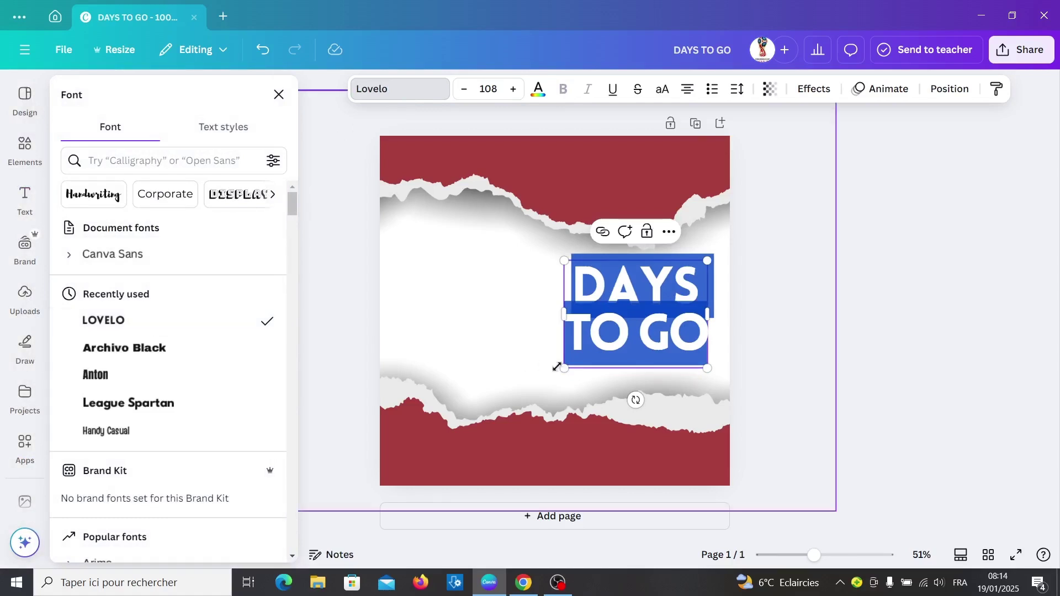
{"action": "left_click", "coordinate": [537, 89]}
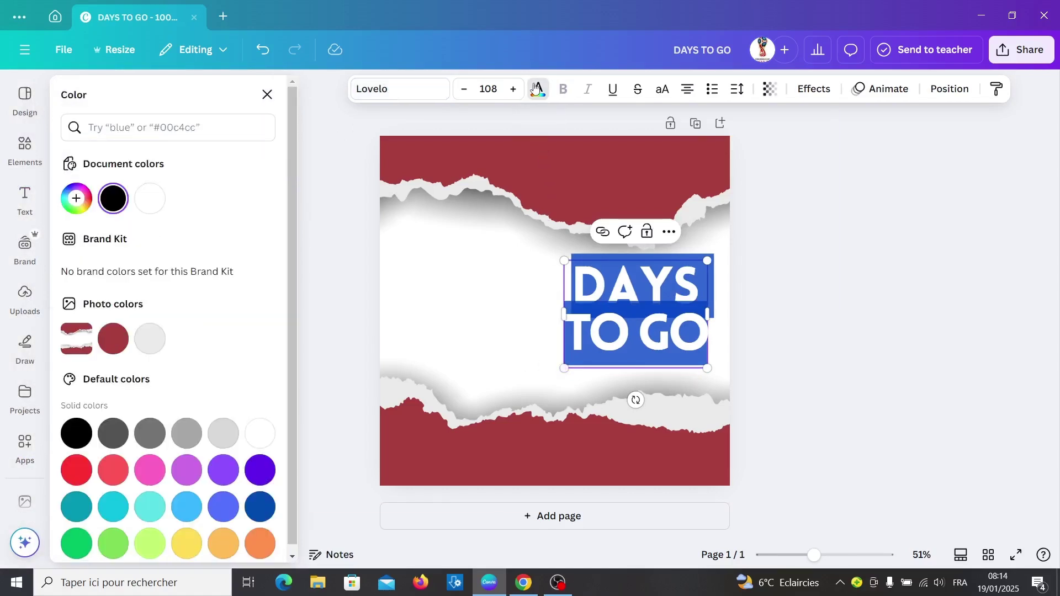
{"action": "scroll", "coordinate": [187, 448], "scroll_direction": "down", "scroll_amount": 1}
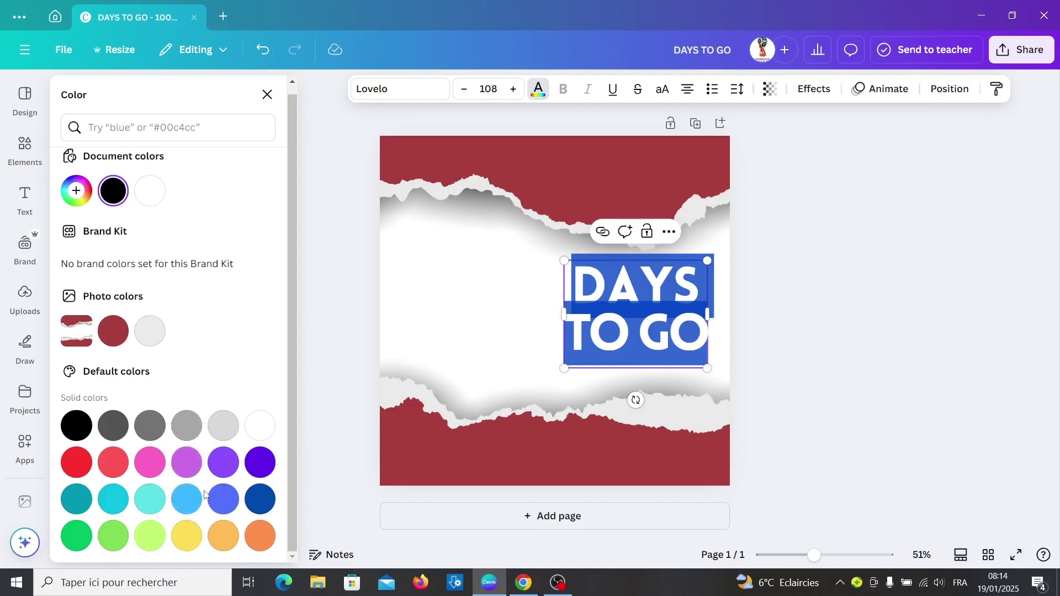
{"action": "left_click", "coordinate": [261, 499]}
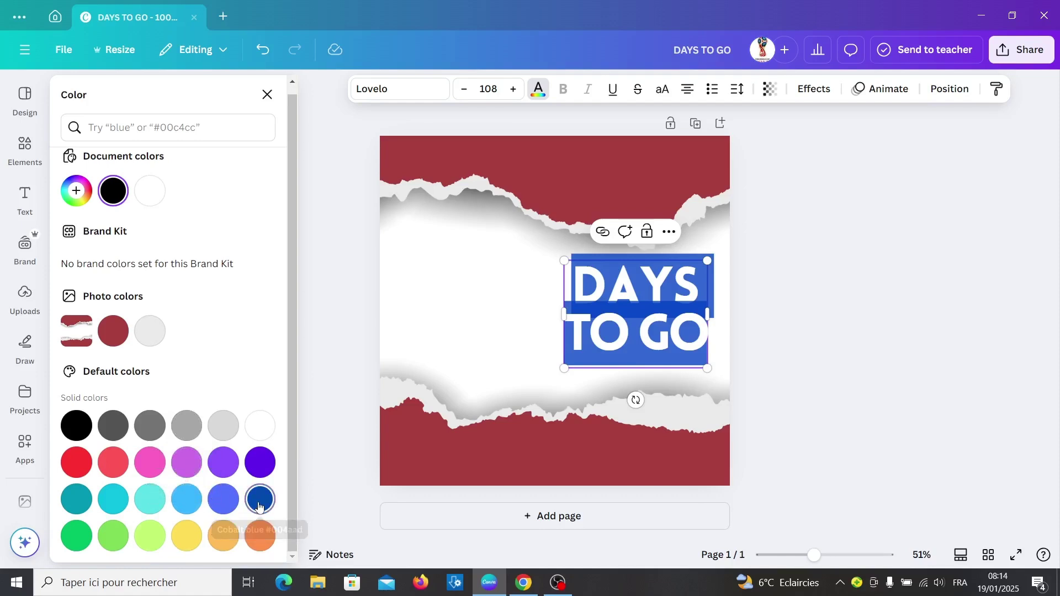
{"action": "left_click", "coordinate": [638, 331]}
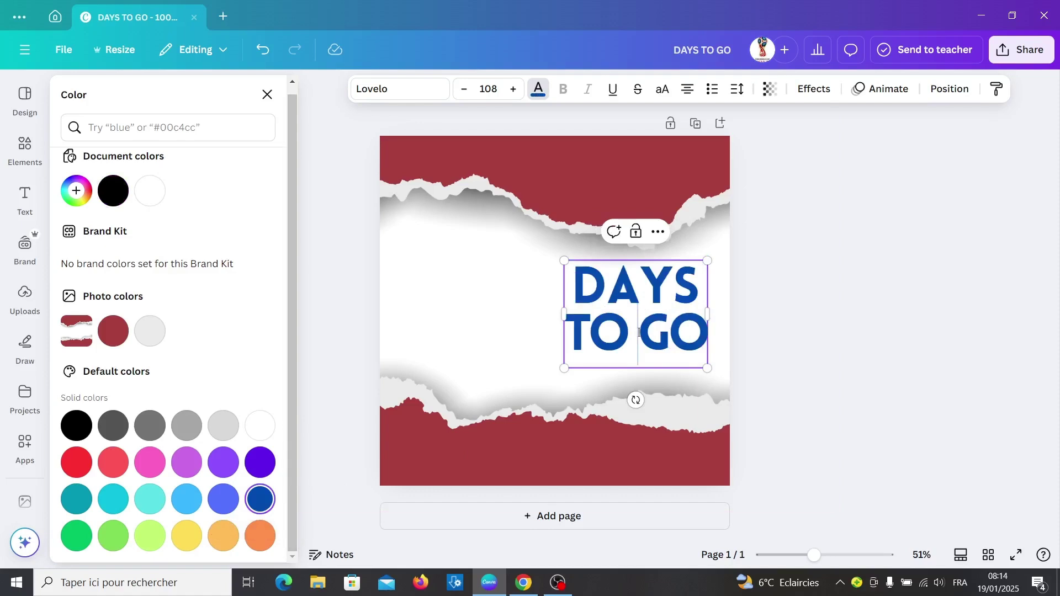
{"action": "key", "text": "Escape"}
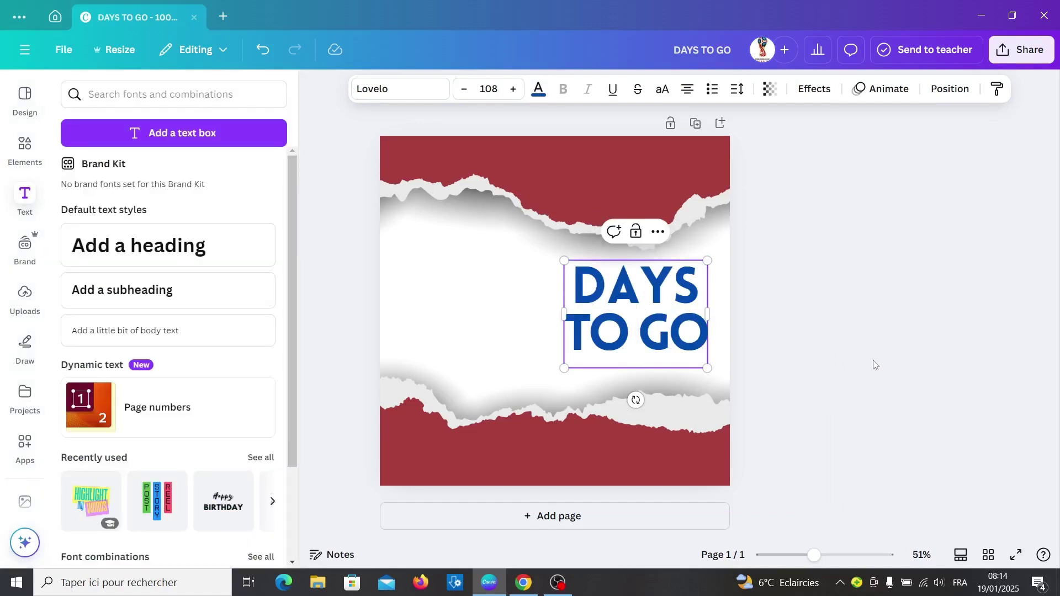
{"action": "left_click", "coordinate": [876, 356]}
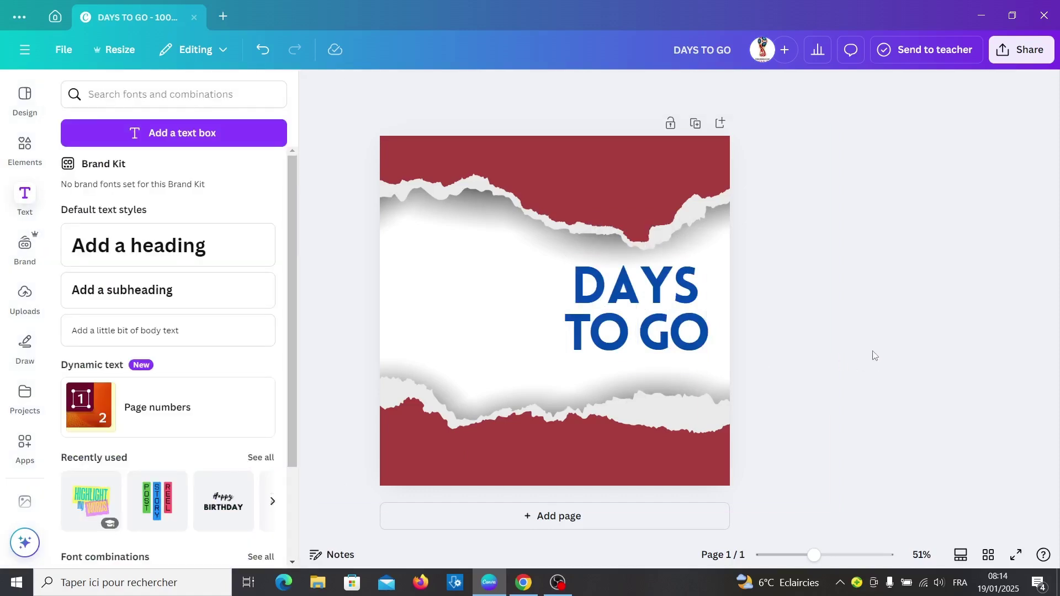
{"action": "left_click", "coordinate": [614, 339]}
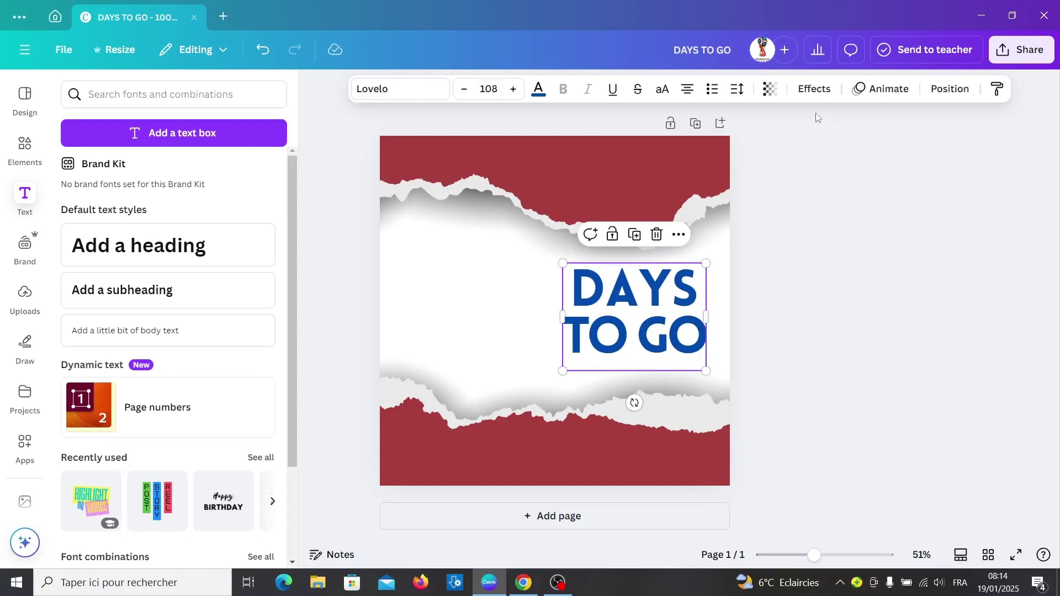
Give DAYS TO GO a shadow effect with transparency lowered from 40 to 18.
{"action": "left_click", "coordinate": [815, 89]}
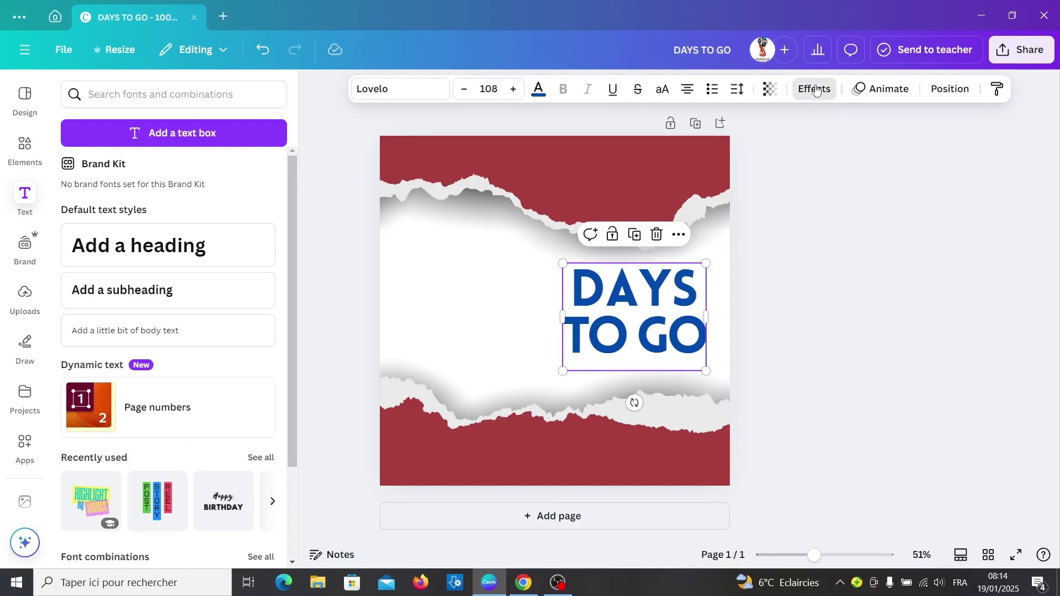
{"action": "left_click", "coordinate": [166, 199]}
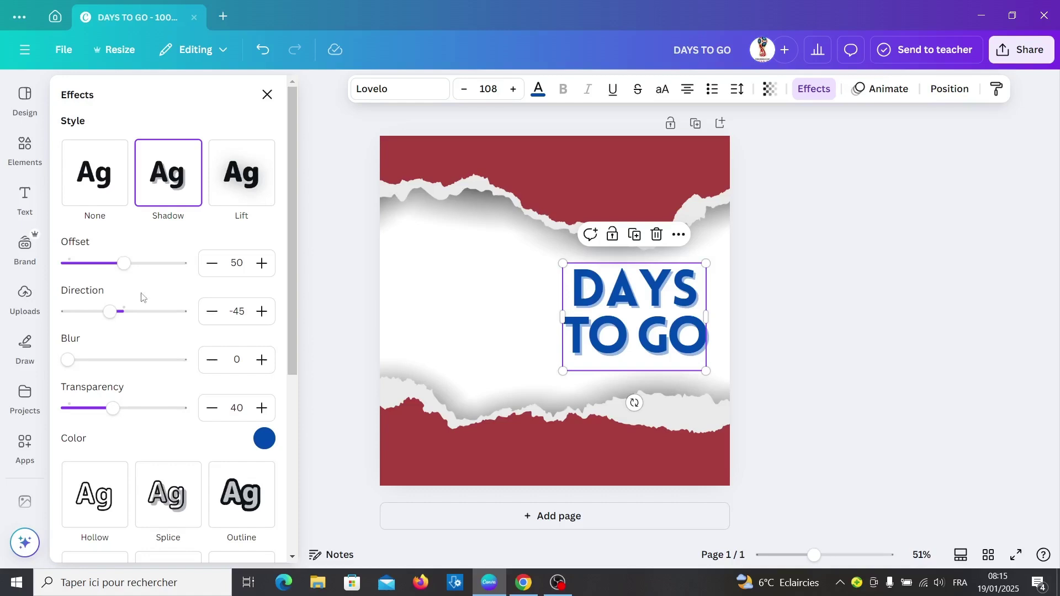
{"action": "left_click", "coordinate": [87, 408]}
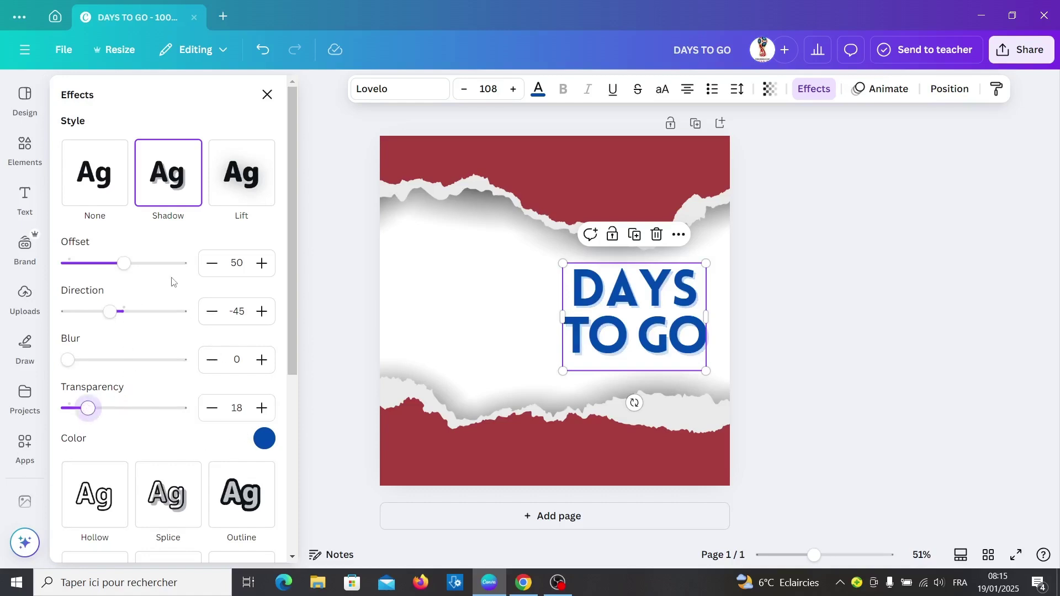
{"action": "left_click", "coordinate": [23, 199]}
Add a '06' heading at size 216 placed left of DAYS TO GO.
{"action": "left_click", "coordinate": [154, 247]}
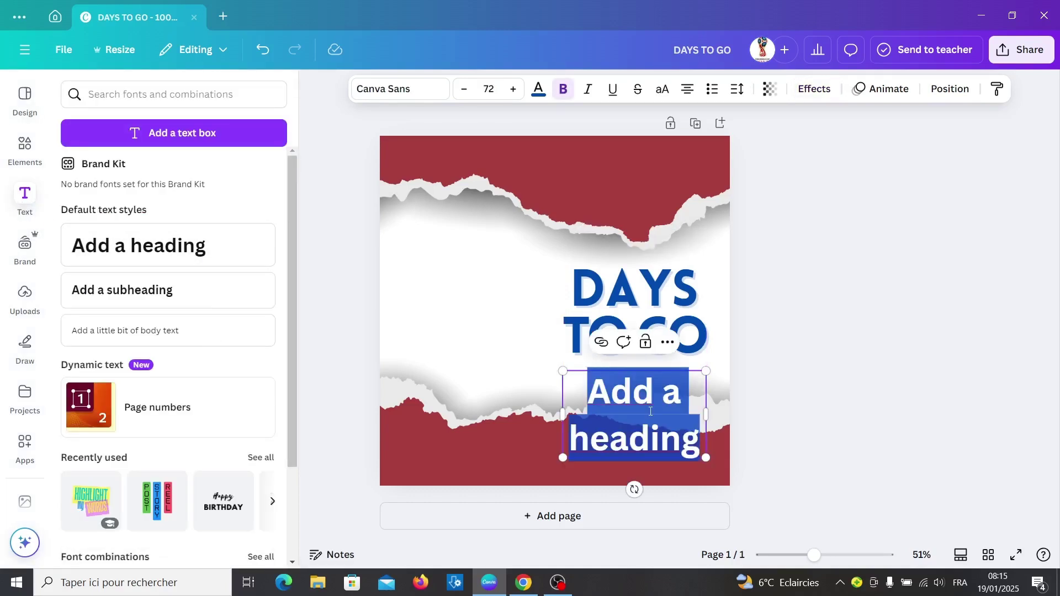
{"action": "type", "text": "06"}
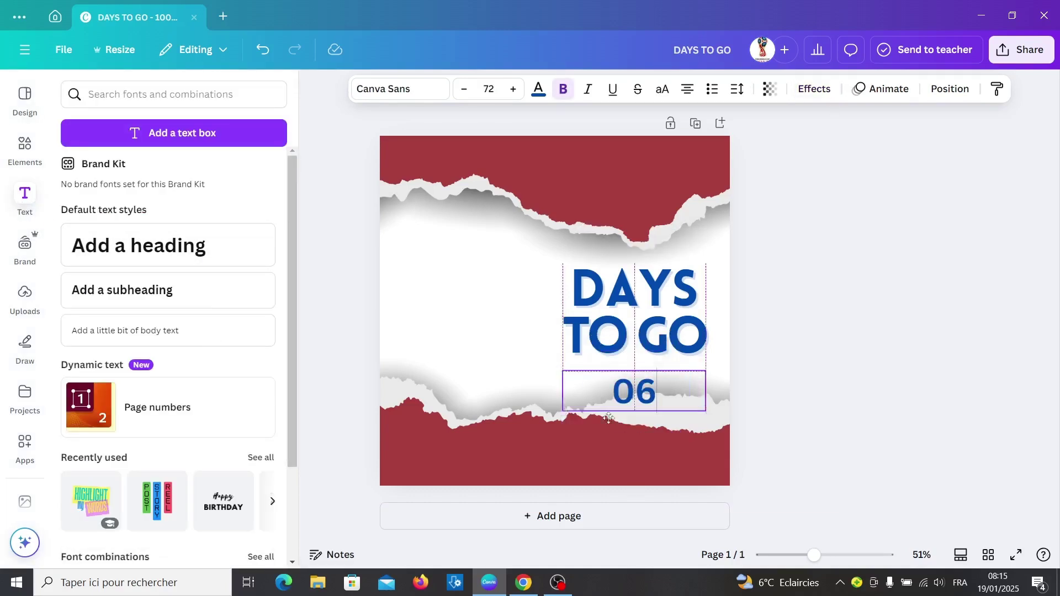
{"action": "left_click_drag", "start_coordinate": [647, 443], "coordinate": [490, 331]}
{"action": "left_click", "coordinate": [513, 89]}
{"action": "left_click_drag", "start_coordinate": [512, 96], "coordinate": [512, 96]}
{"action": "left_click_drag", "start_coordinate": [500, 338], "coordinate": [499, 337]}
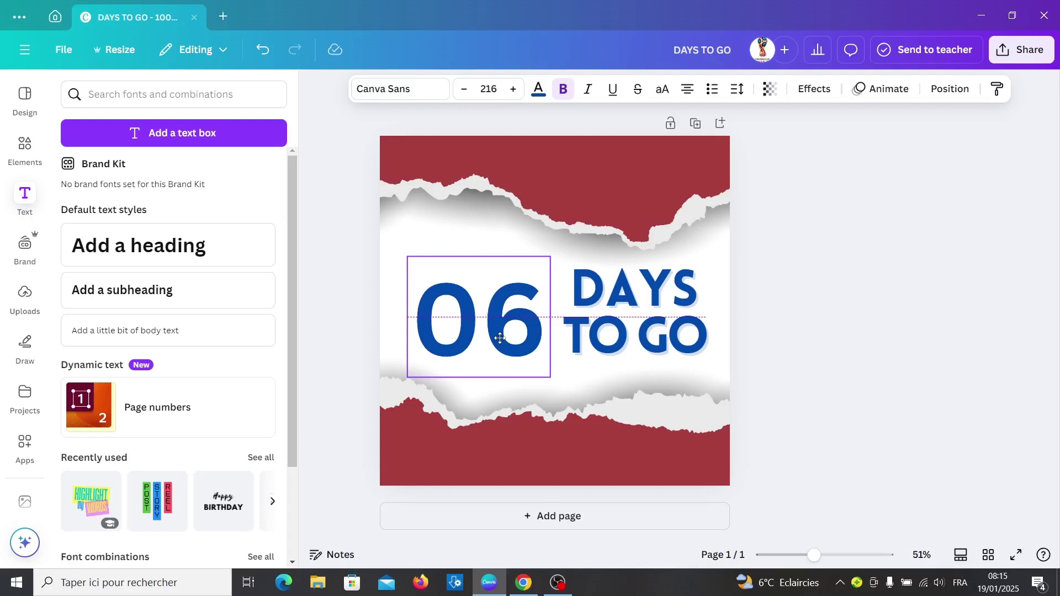
{"action": "left_click_drag", "start_coordinate": [500, 342], "coordinate": [500, 342]}
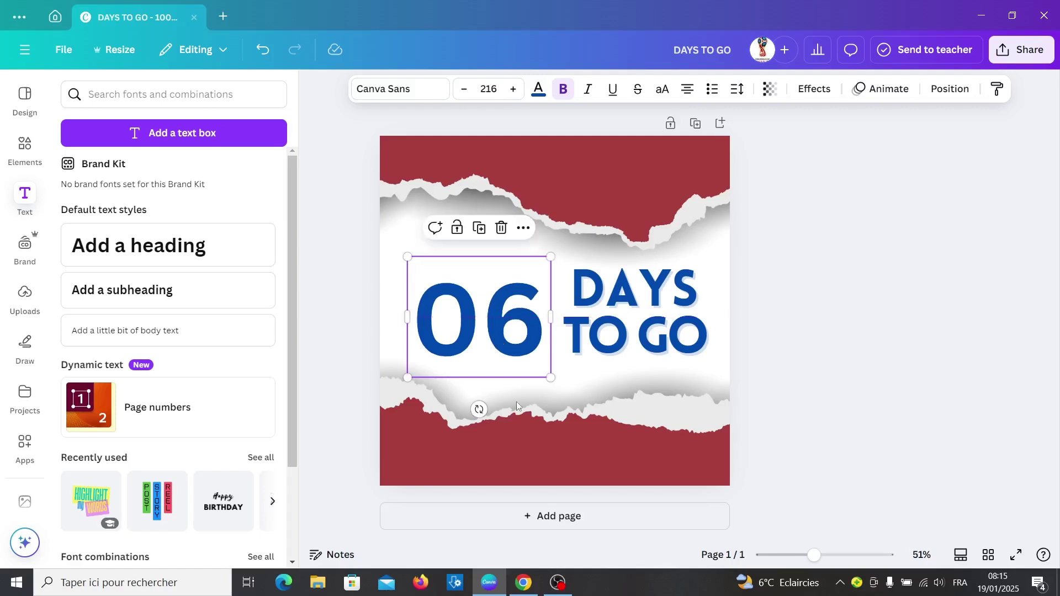
Change the 06 number's font to Anton.
{"action": "left_click", "coordinate": [432, 95]}
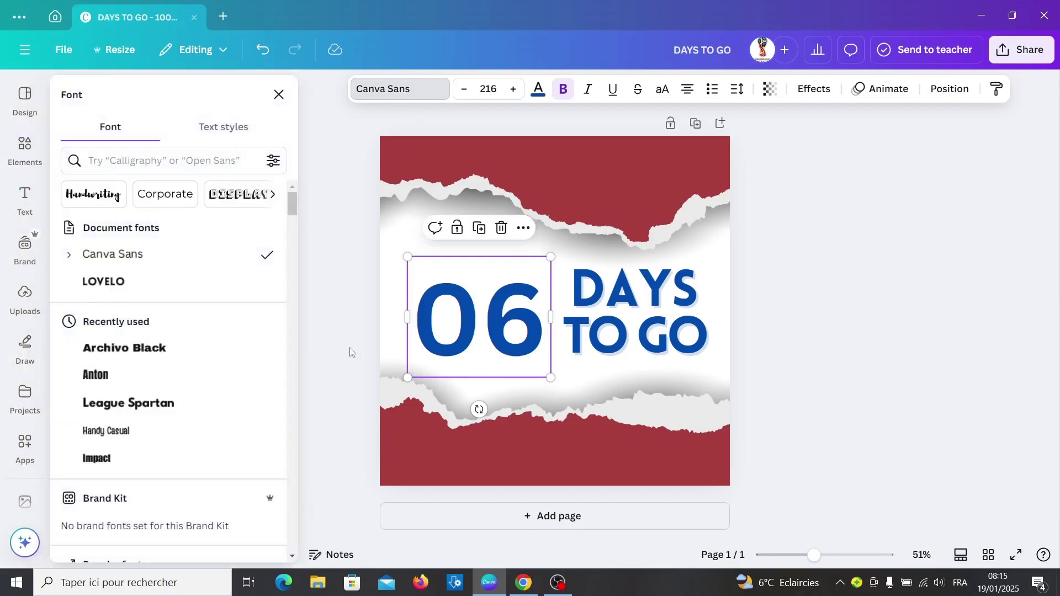
{"action": "left_click", "coordinate": [227, 431]}
{"action": "left_click", "coordinate": [102, 377]}
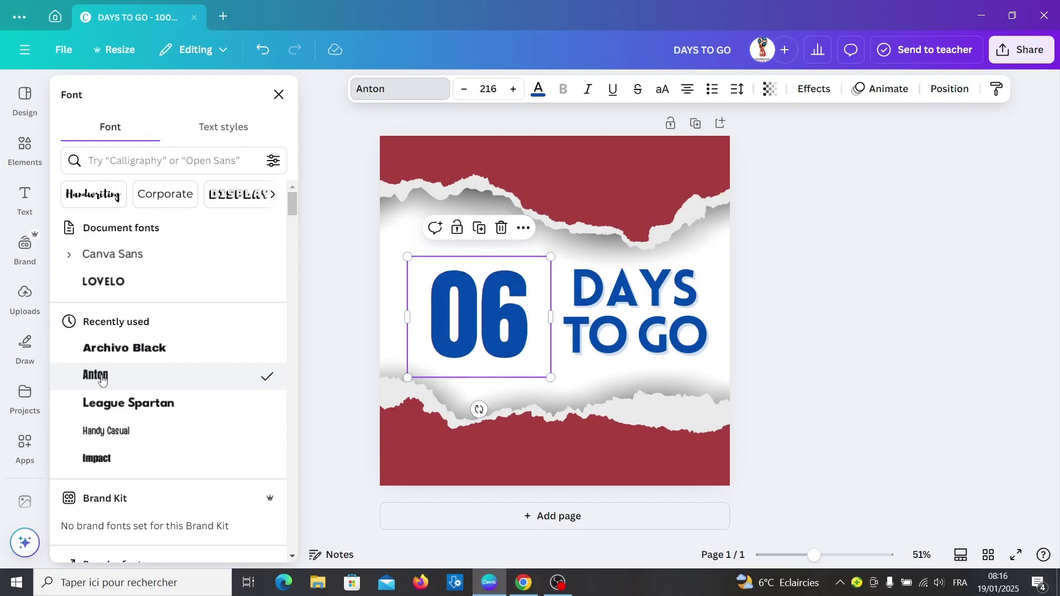
{"action": "left_click", "coordinate": [848, 389]}
{"action": "left_click", "coordinate": [845, 367]}
Shift 06 slightly right and nudge DAYS TO GO left to sit snugly beside it.
{"action": "left_click", "coordinate": [465, 333]}
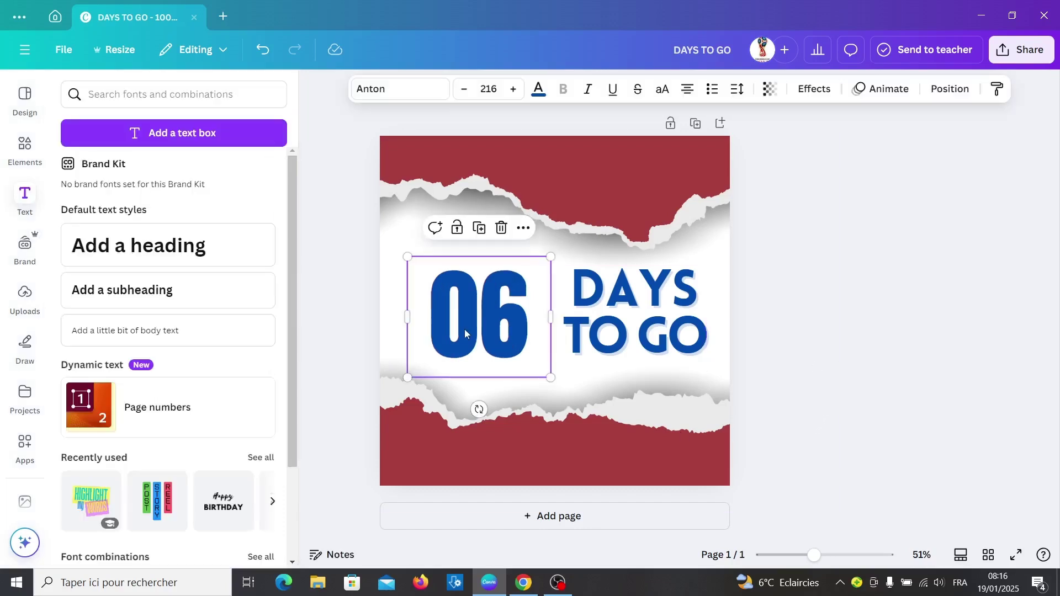
{"action": "left_click_drag", "start_coordinate": [465, 334], "coordinate": [471, 330]}
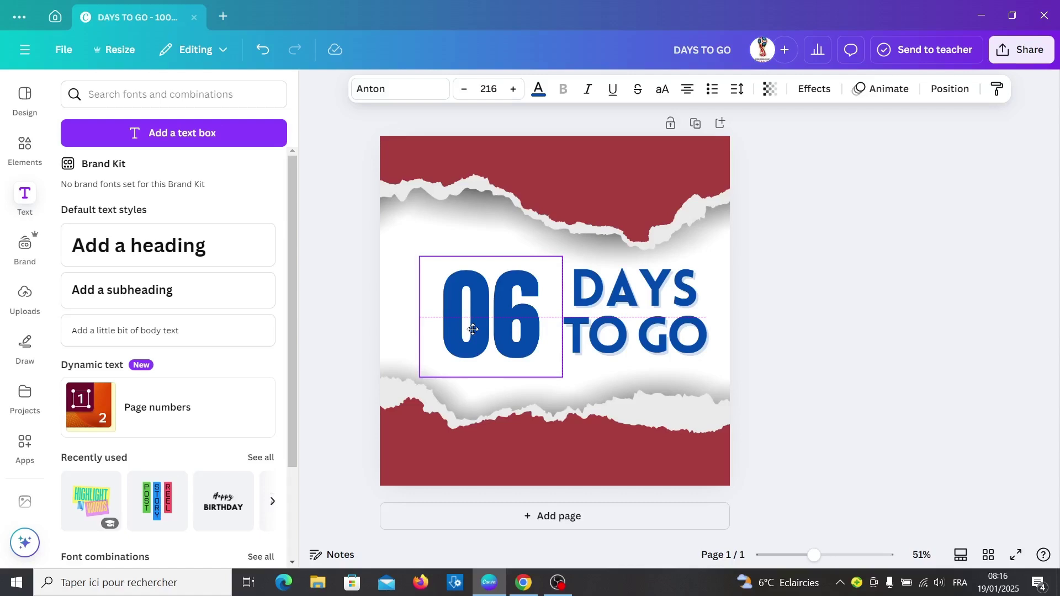
{"action": "left_click_drag", "start_coordinate": [473, 329], "coordinate": [474, 330]}
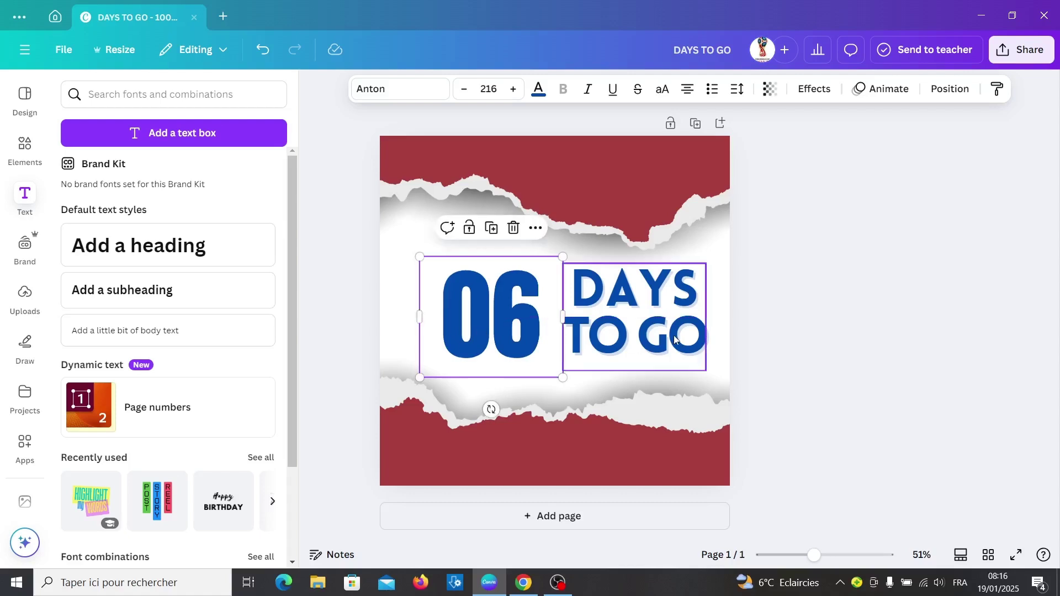
{"action": "left_click", "coordinate": [675, 339]}
{"action": "key", "text": "shift+Left"}
{"action": "key", "text": "shift+Left"}
{"action": "key", "text": "shift+Left"}
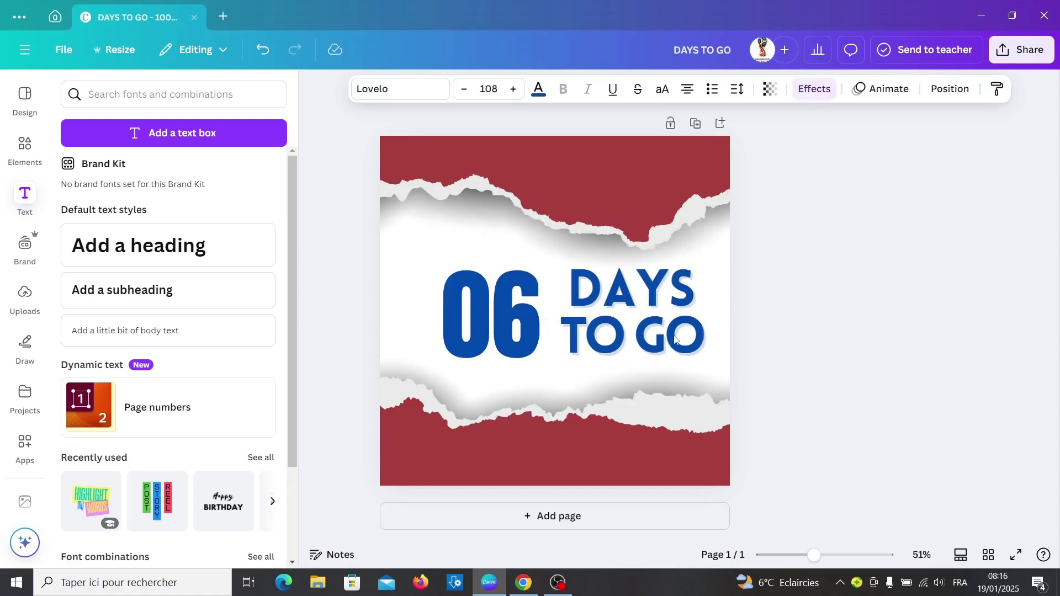
{"action": "key", "text": "Left"}
{"action": "key", "text": "Left"}
{"action": "key", "text": "Left"}
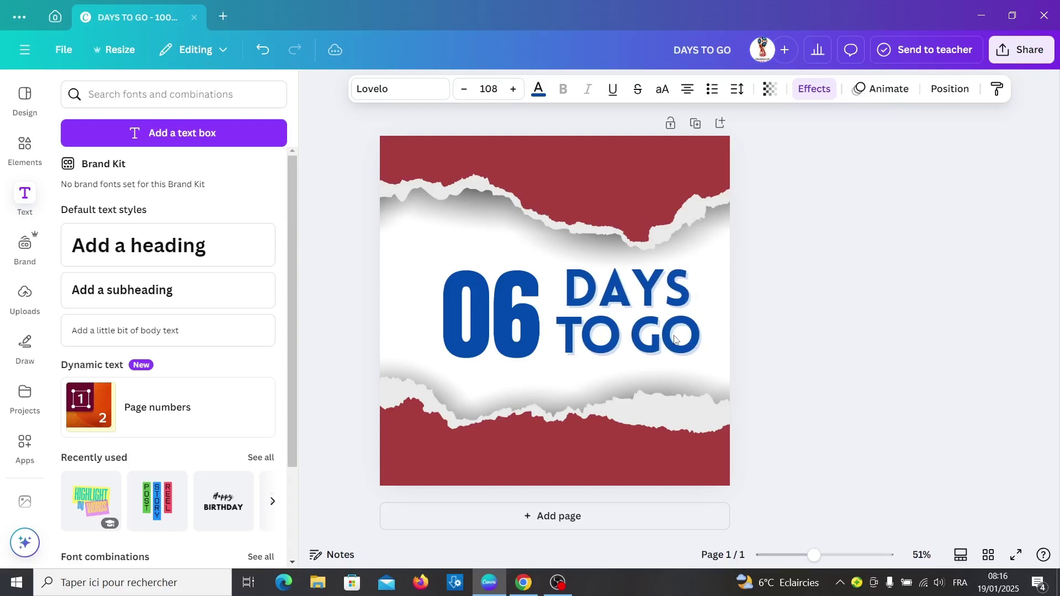
{"action": "left_click", "coordinate": [515, 305]}
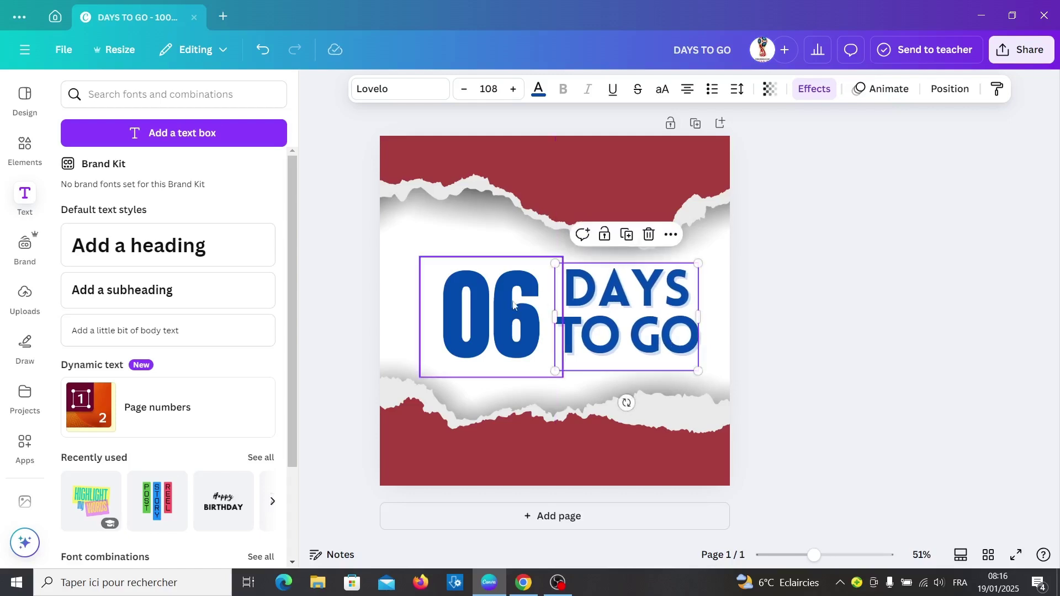
Colour the 06 text bright red #ff3131.
{"action": "double_click", "coordinate": [486, 311]}
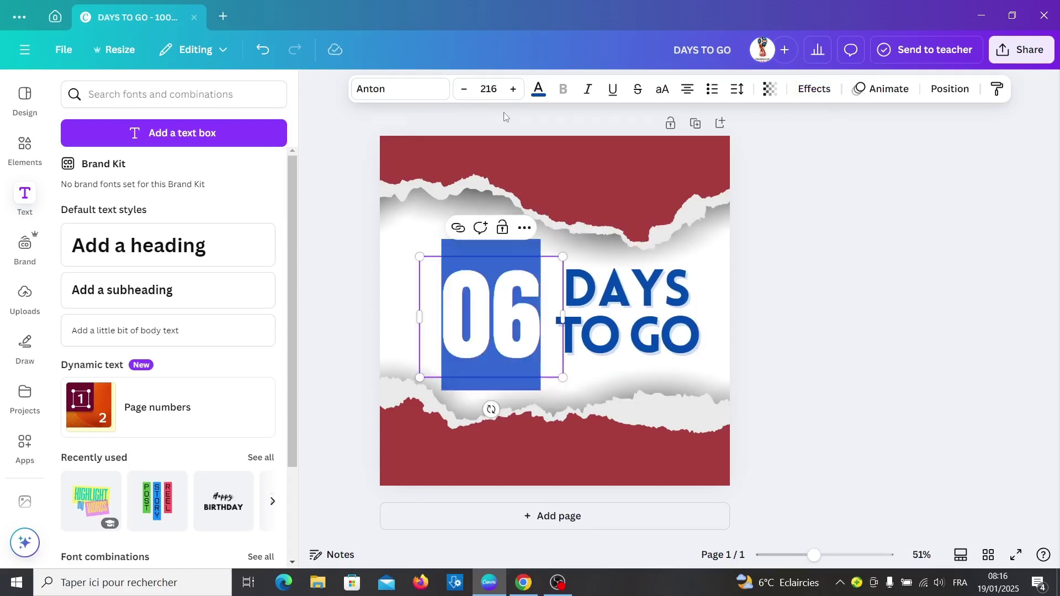
{"action": "left_click", "coordinate": [539, 90]}
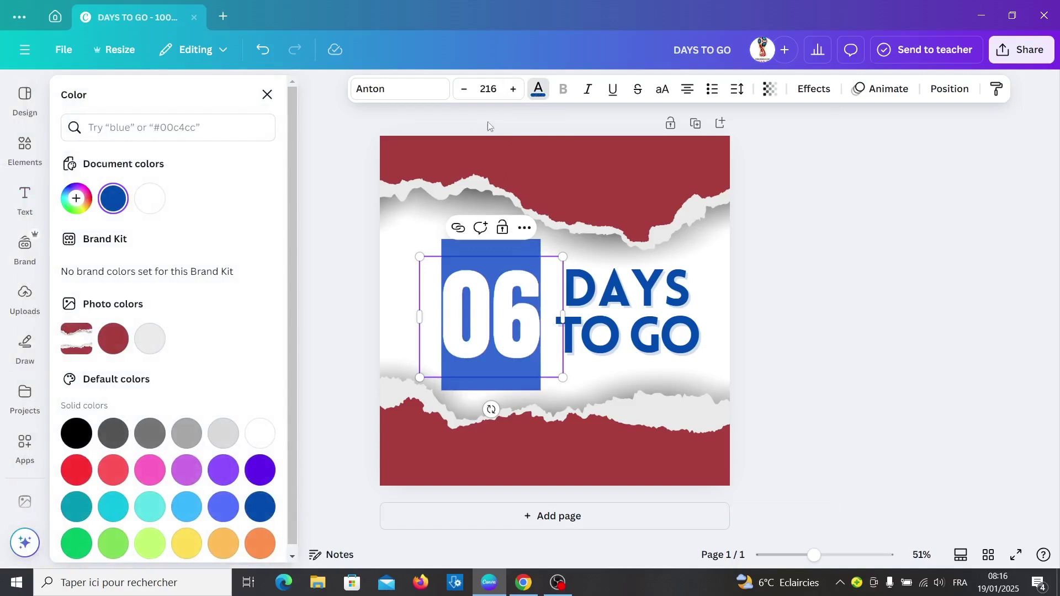
{"action": "left_click", "coordinate": [81, 473]}
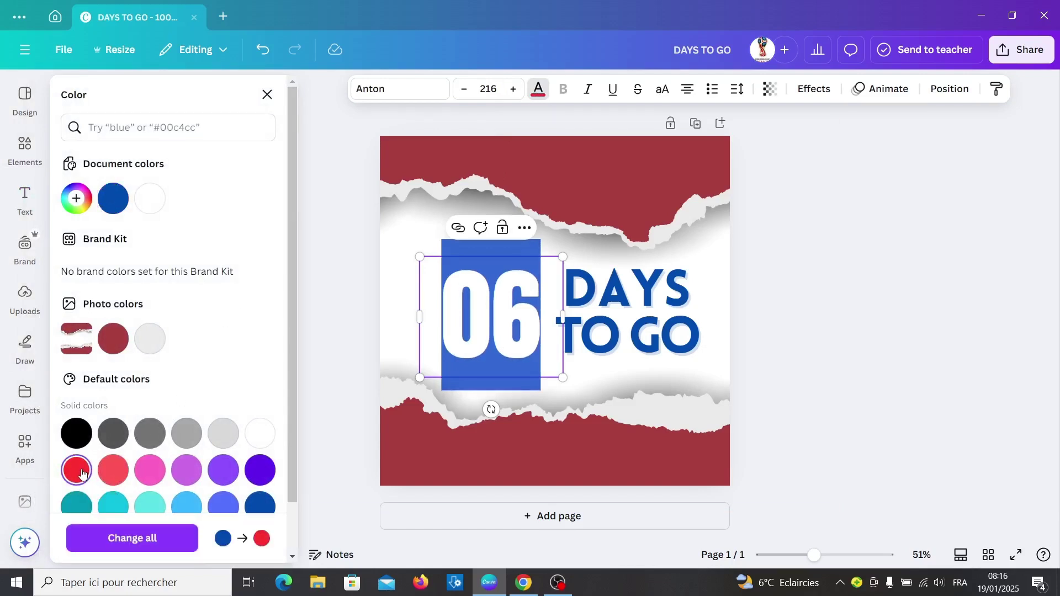
{"action": "left_click", "coordinate": [926, 392]}
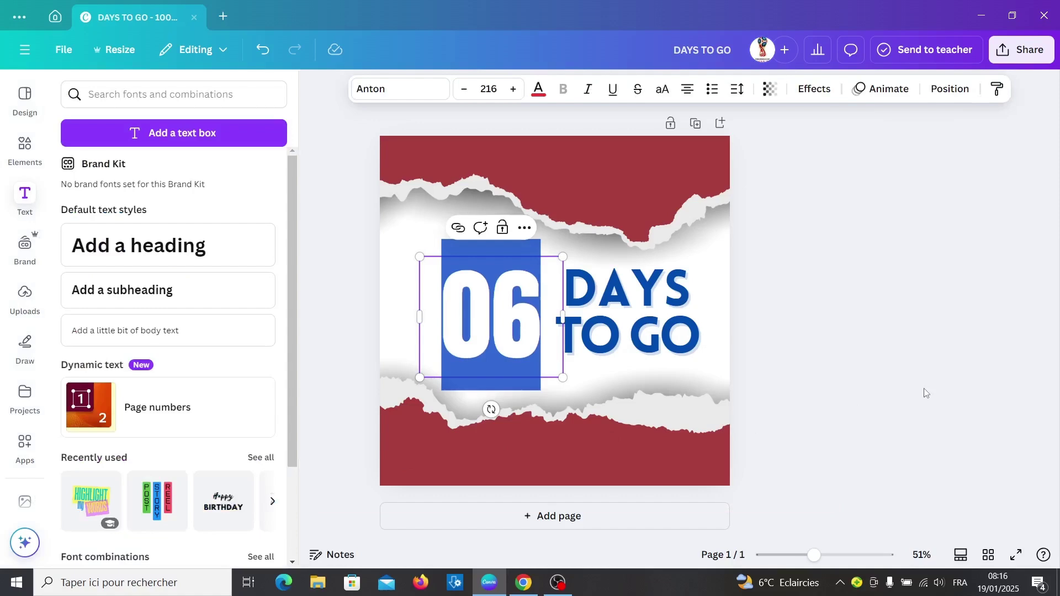
Duplicate the red 06 and place the copy directly below the original.
{"action": "left_click", "coordinate": [502, 330]}
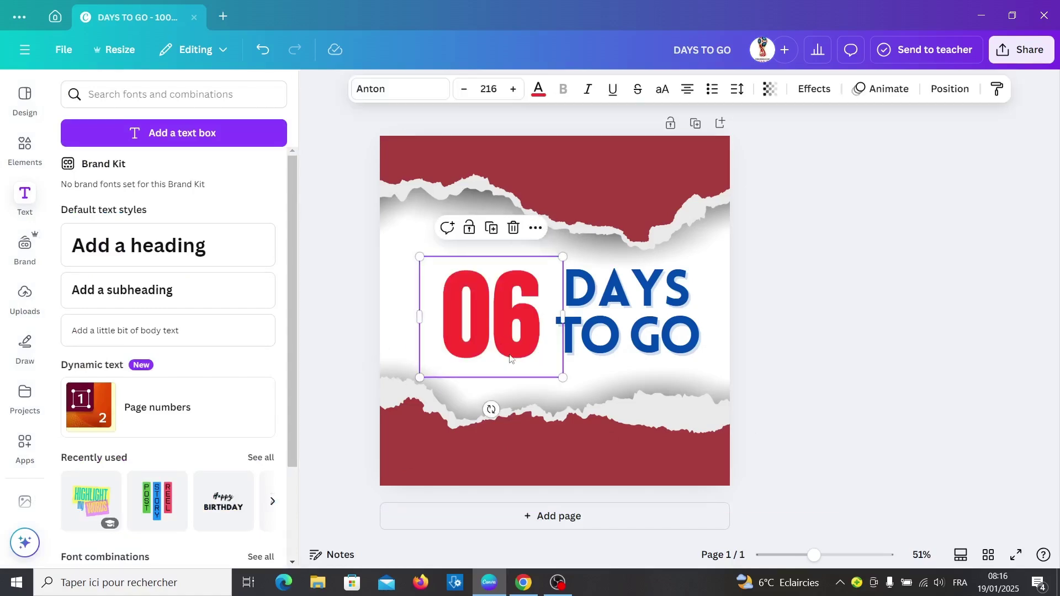
{"action": "left_click", "coordinate": [493, 230]}
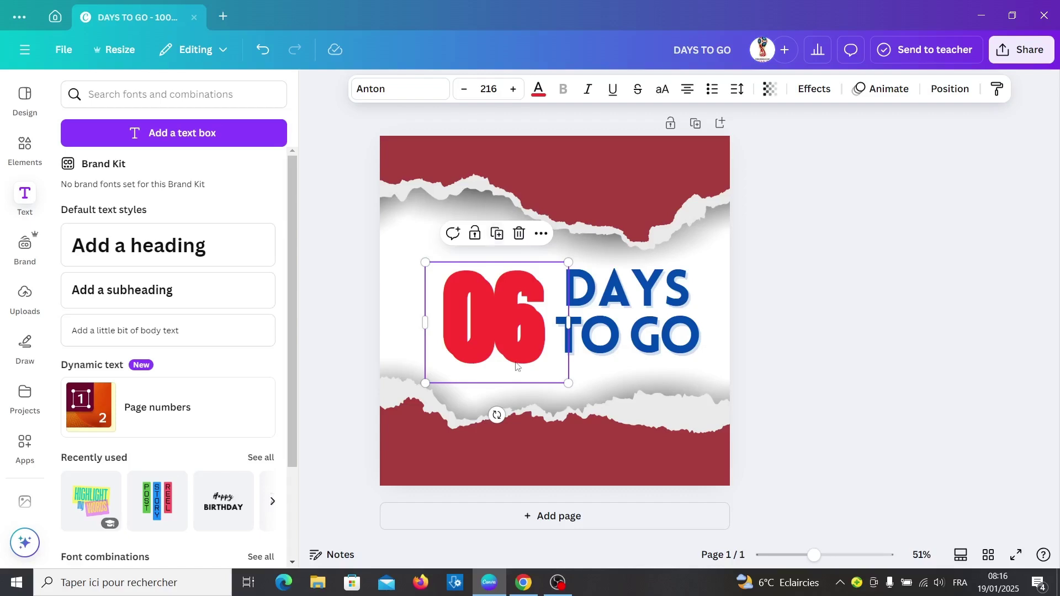
{"action": "left_click", "coordinate": [805, 376]}
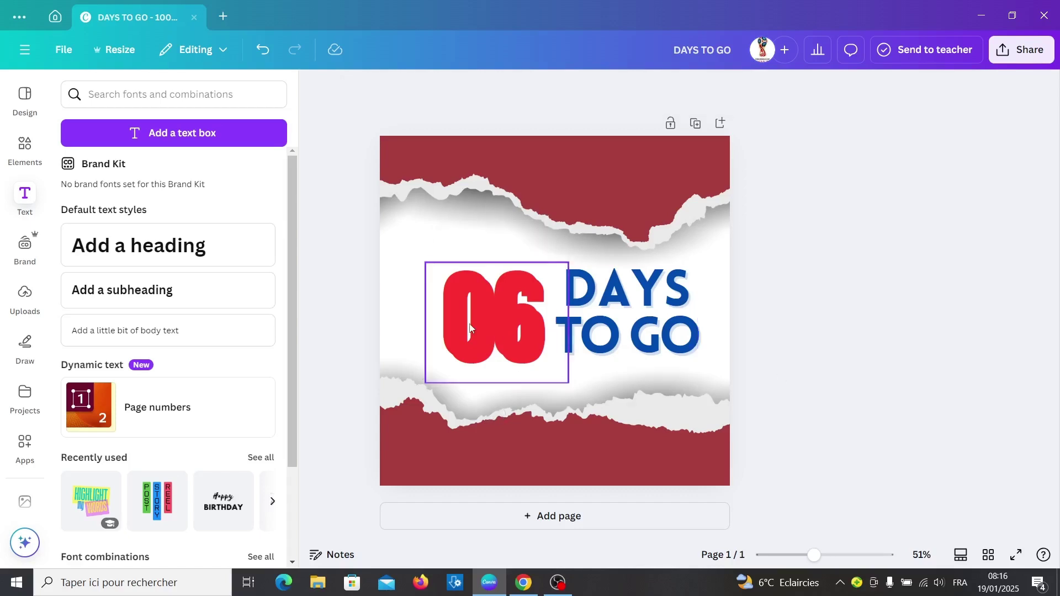
{"action": "left_click", "coordinate": [470, 328]}
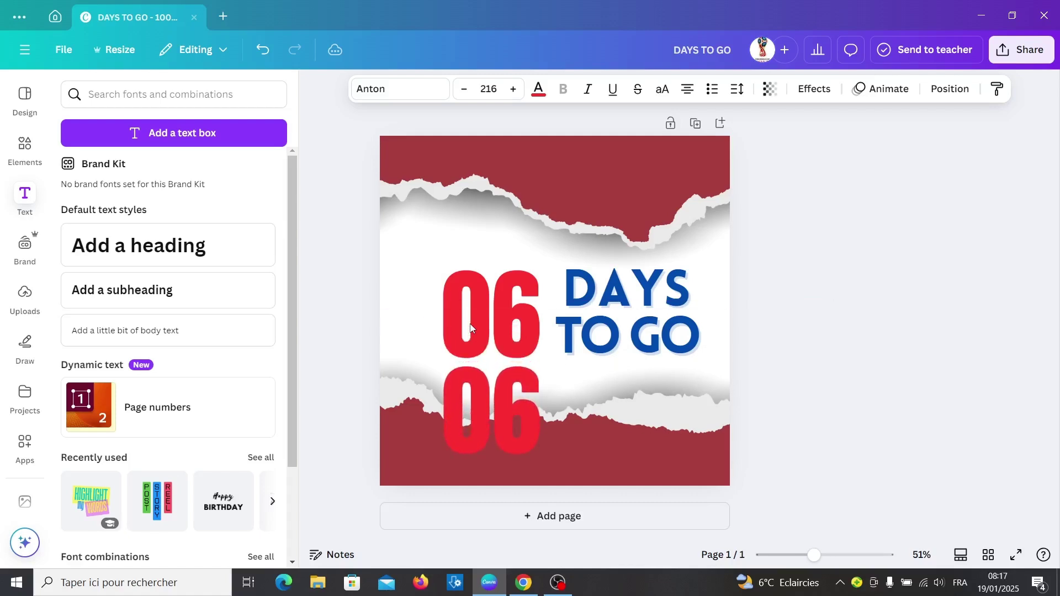
{"action": "double_click", "coordinate": [504, 413]}
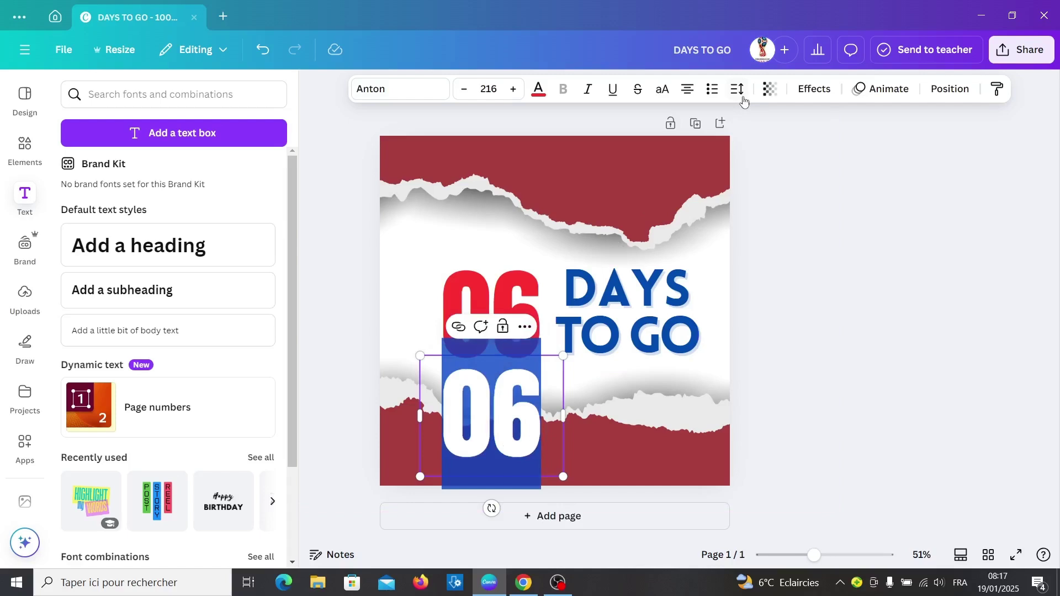
Lower the bottom 06 copy's transparency from 100 to 5, leaving a faint ghost.
{"action": "left_click", "coordinate": [770, 89]}
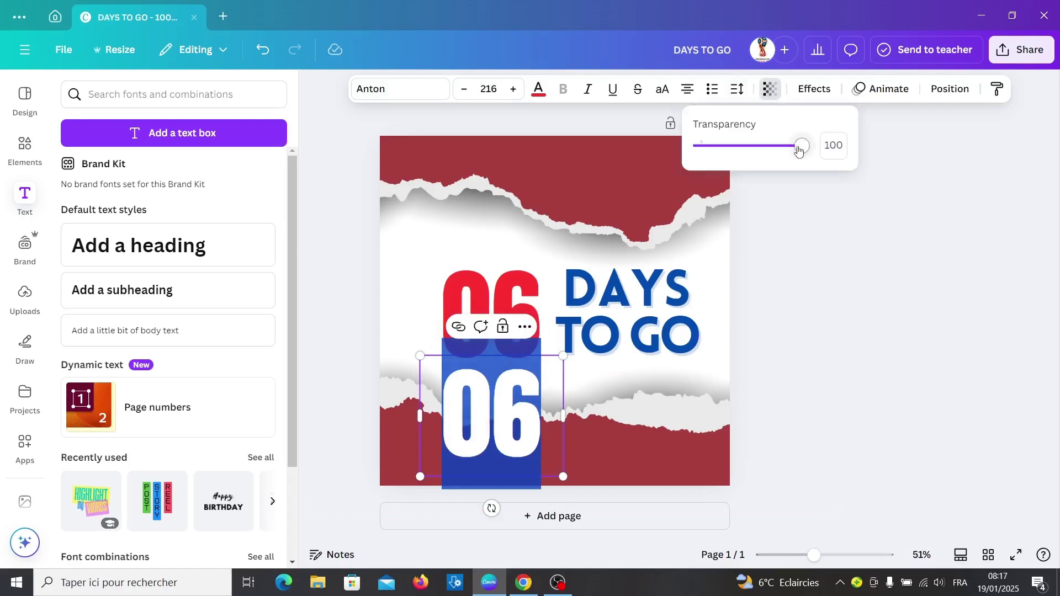
{"action": "left_click_drag", "start_coordinate": [798, 149], "coordinate": [704, 152]}
{"action": "key", "text": "Escape"}
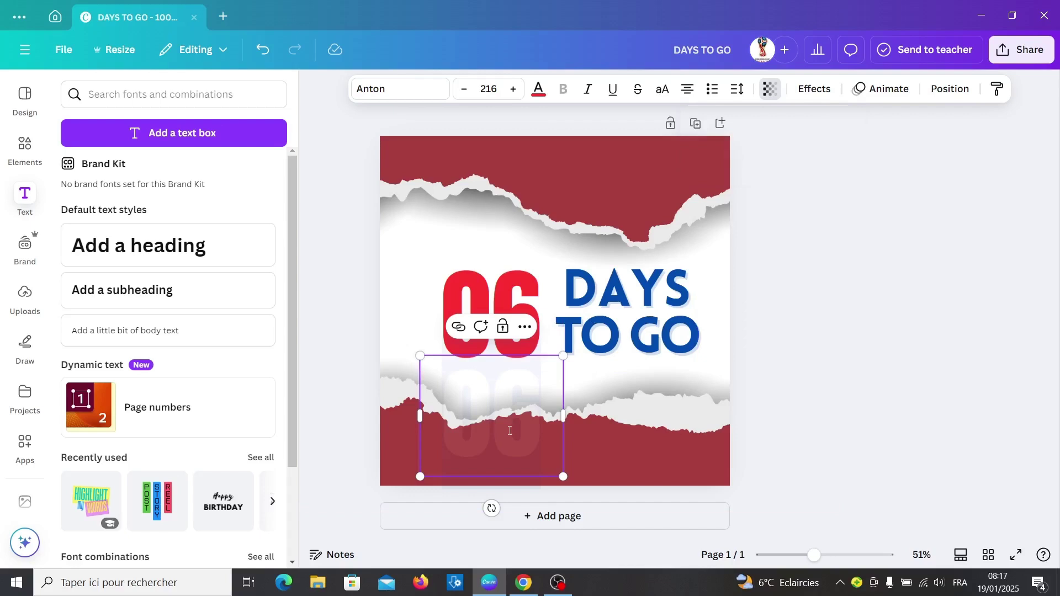
{"action": "left_click", "coordinate": [944, 441]}
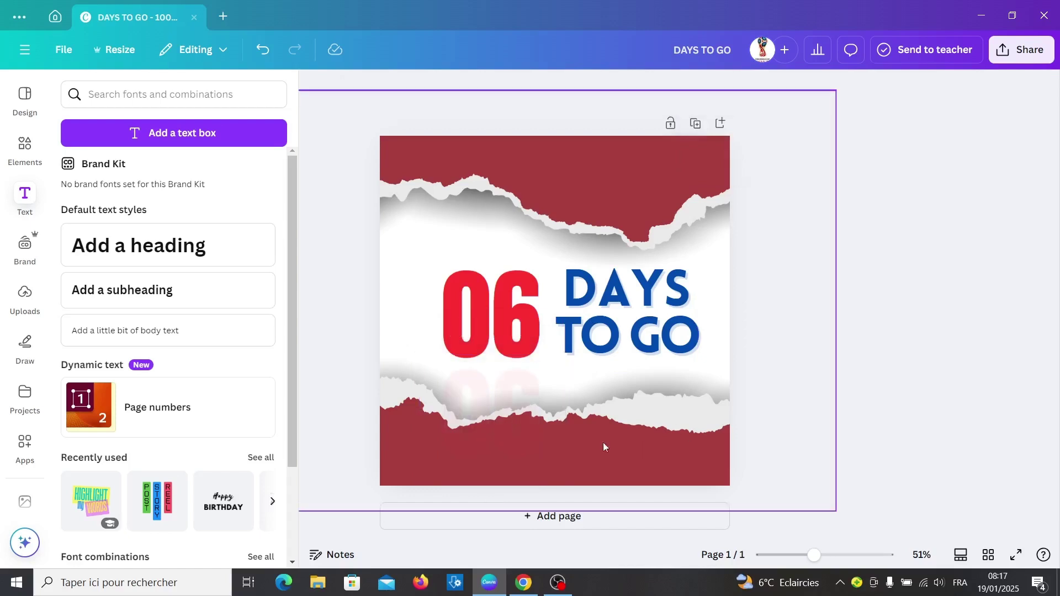
{"action": "left_click", "coordinate": [486, 398]}
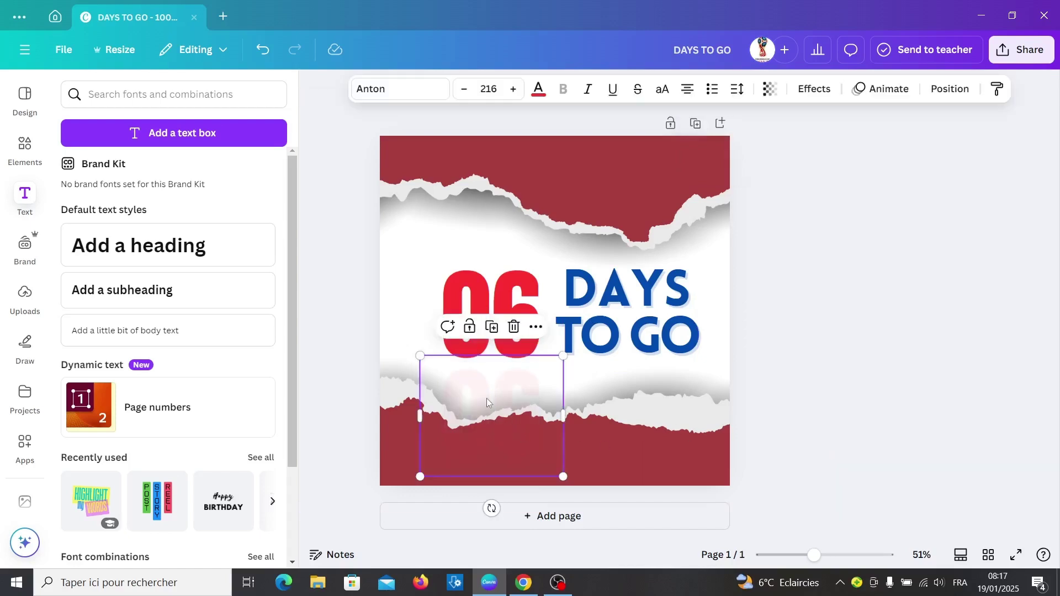
Duplicate the faded 06 and nudge the copy up behind the top torn edge.
{"action": "left_click", "coordinate": [492, 328]}
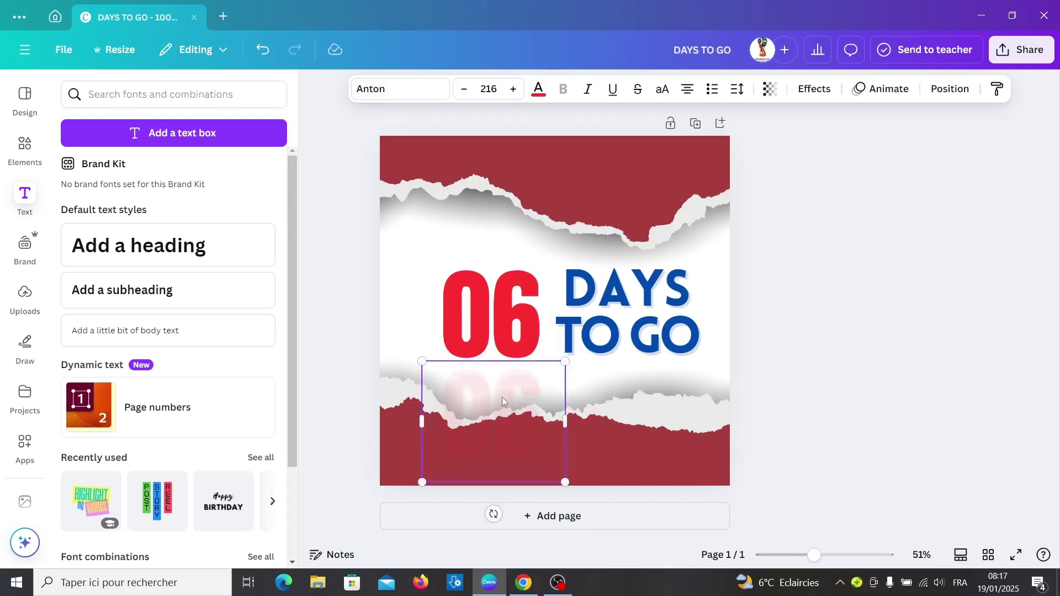
{"action": "key", "text": "shift+Up"}
{"action": "key", "text": "shift+Up"}
{"action": "key", "text": "shift+Up"}
{"action": "key", "text": "shift+Up"}
{"action": "key", "text": "shift+Up"}
{"action": "key", "text": "shift+Up"}
{"action": "key", "text": "shift+Up"}
{"action": "key", "text": "shift+Up"}
{"action": "key", "text": "shift+Up"}
{"action": "key", "text": "shift+Up"}
{"action": "key", "text": "shift+Up"}
{"action": "key", "text": "shift+Up"}
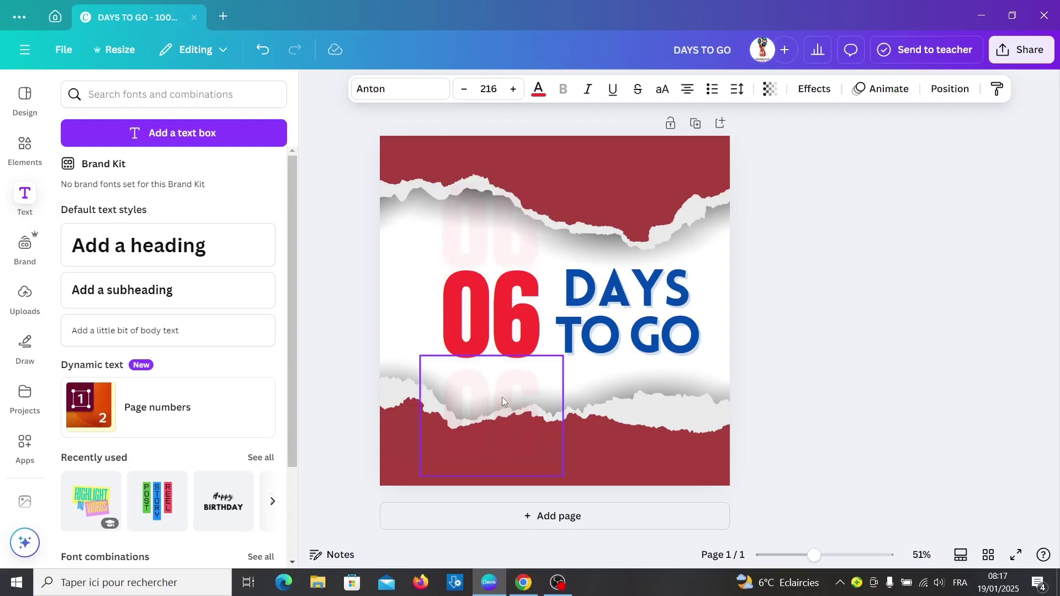
{"action": "key", "text": "shift+Up"}
{"action": "key", "text": "shift+Up"}
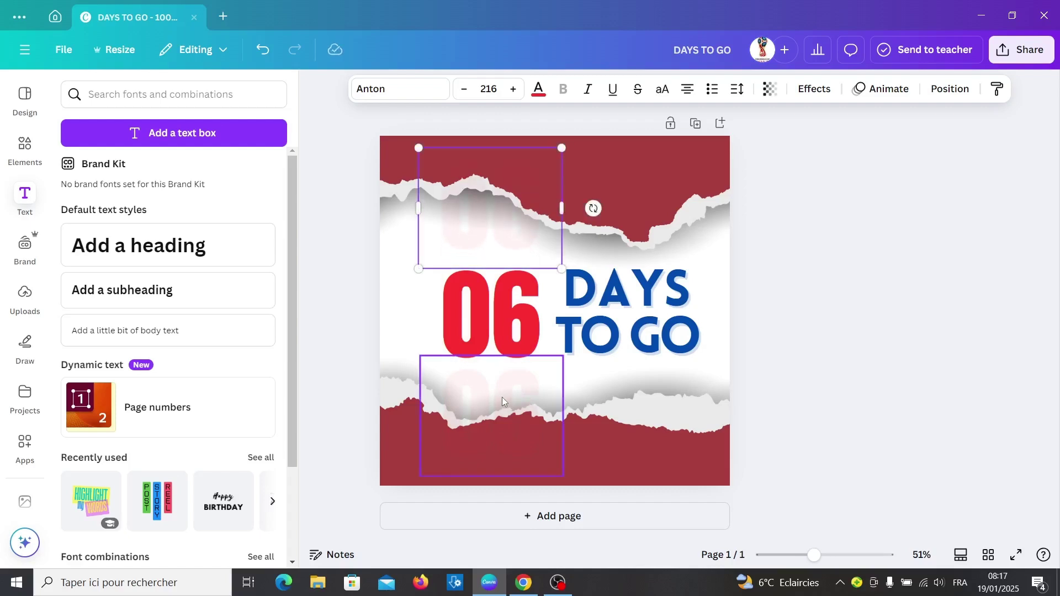
{"action": "key", "text": "shift+Up"}
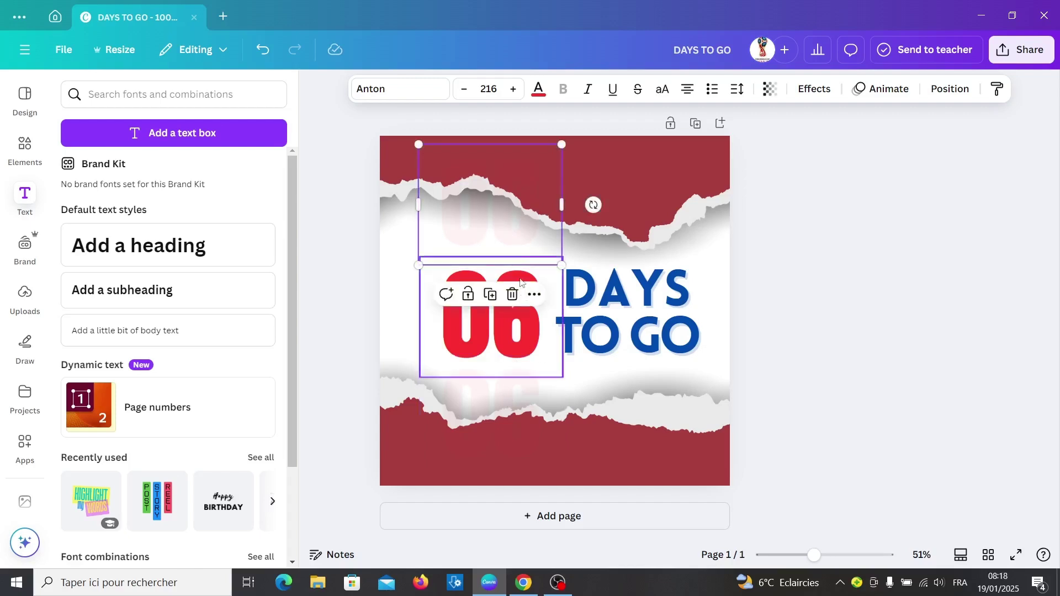
{"action": "double_click", "coordinate": [531, 226]}
{"action": "key", "text": "Escape"}
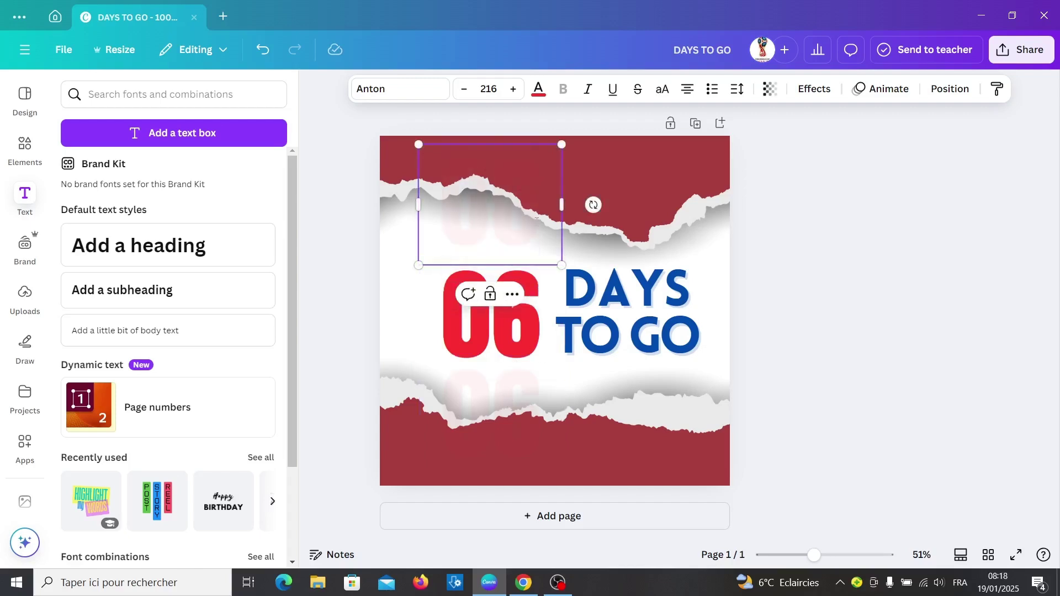
{"action": "left_click_drag", "start_coordinate": [523, 223], "coordinate": [504, 216]}
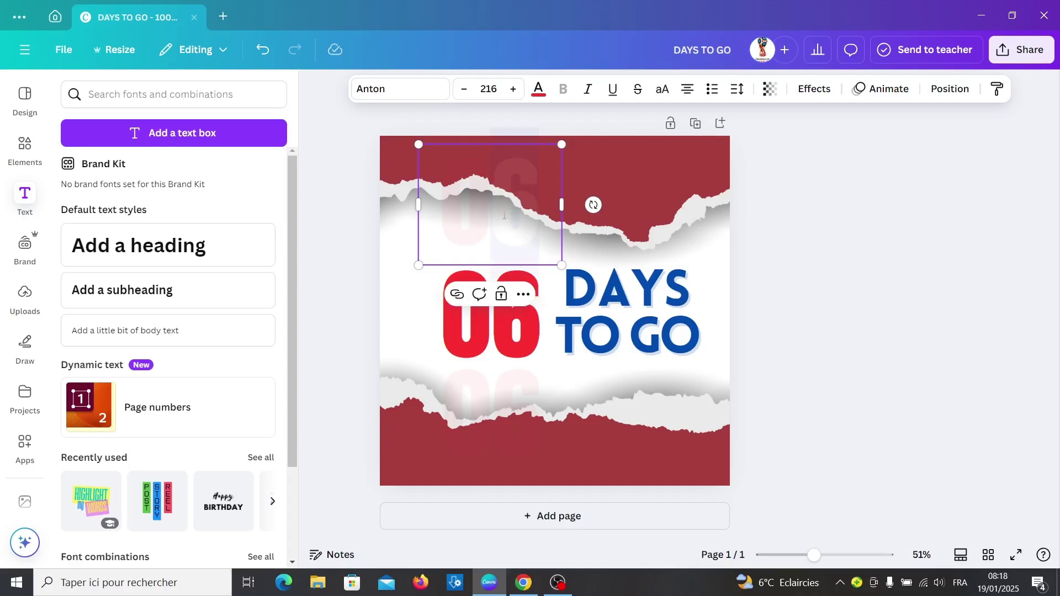
{"action": "key", "text": "Escape"}
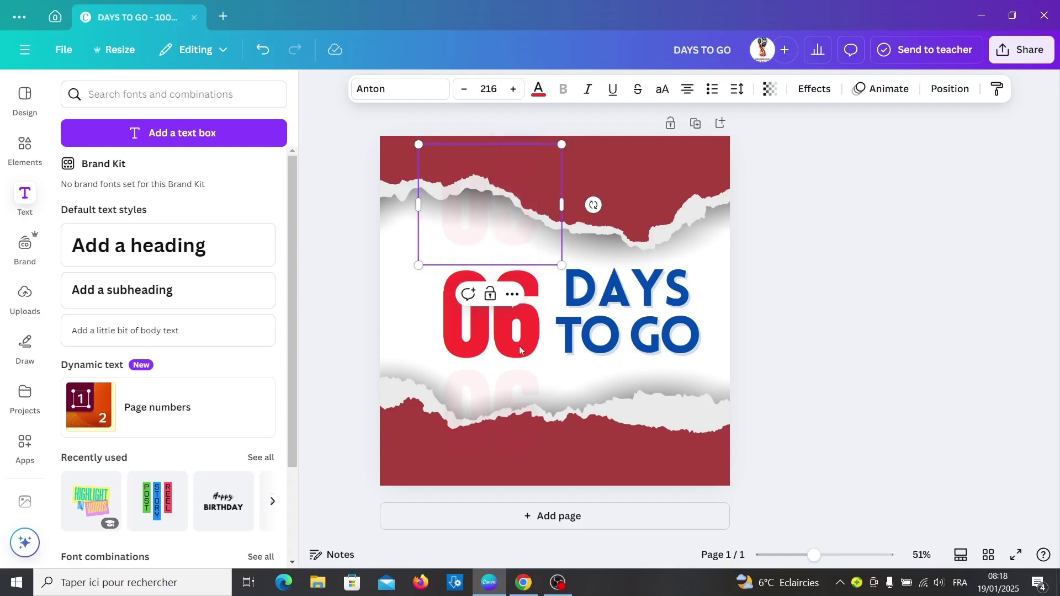
Change the lower faded ghost number behind the bottom tear from 06 to 07.
{"action": "left_click", "coordinate": [516, 435]}
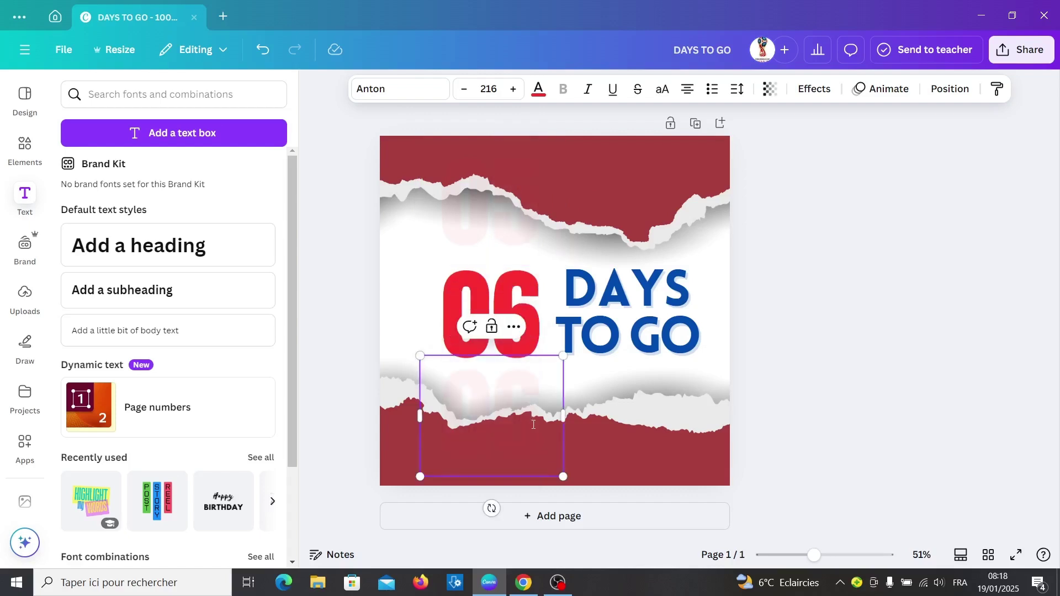
{"action": "left_click_drag", "start_coordinate": [537, 426], "coordinate": [508, 418]}
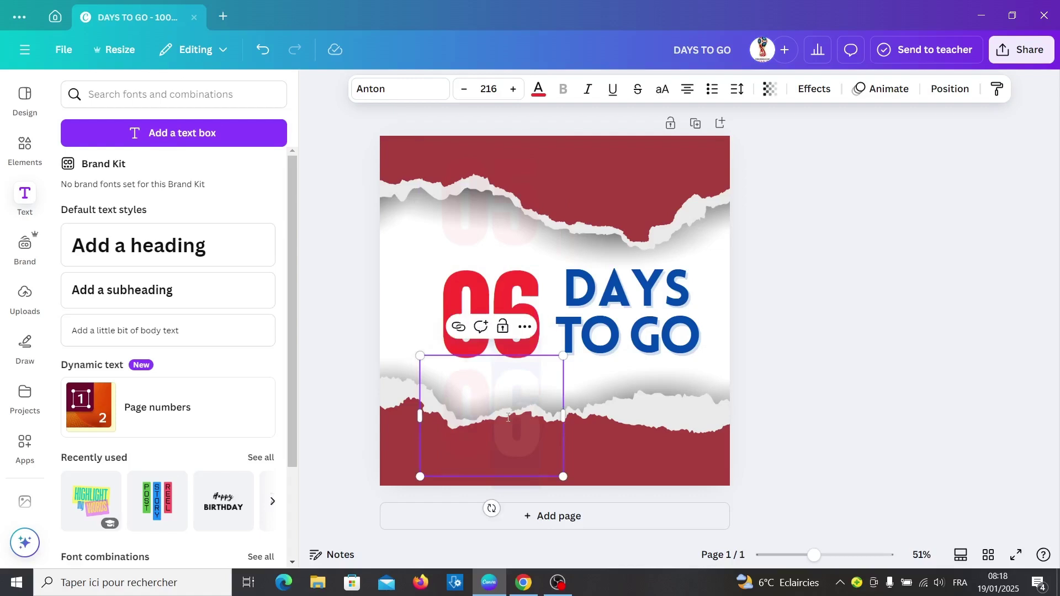
{"action": "type", "text": "7"}
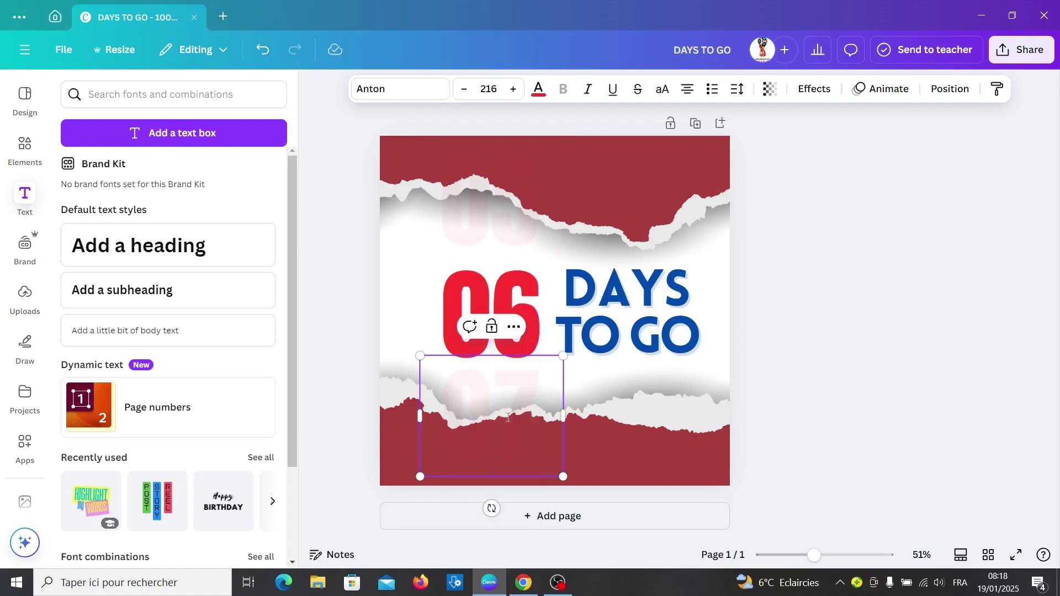
{"action": "left_click", "coordinate": [857, 371]}
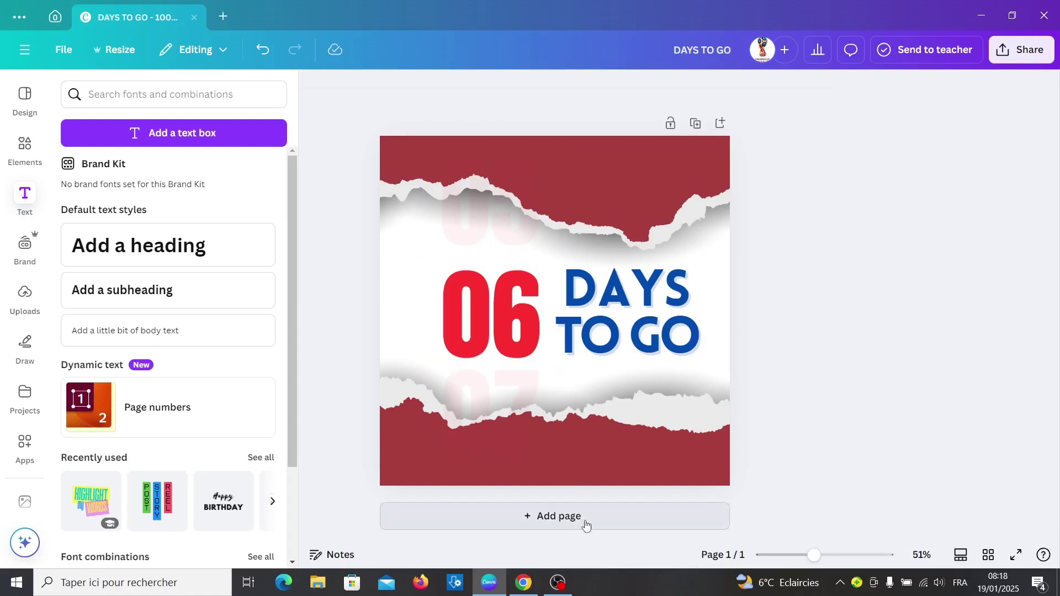
Duplicate the 06 countdown page from the thumbnail menu to create page 2.
{"action": "left_click", "coordinate": [962, 555]}
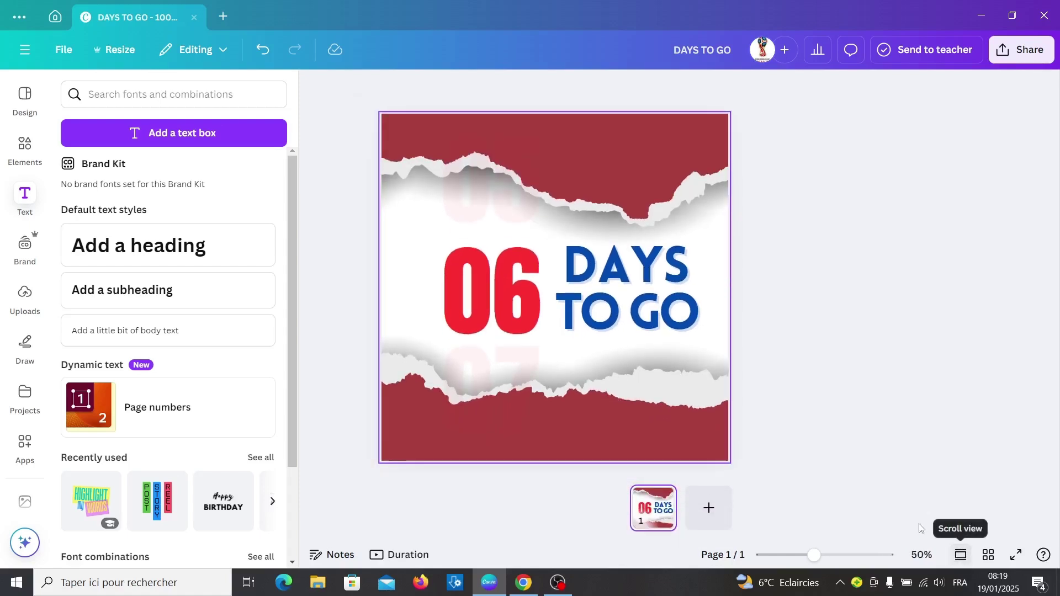
{"action": "left_click", "coordinate": [664, 498]}
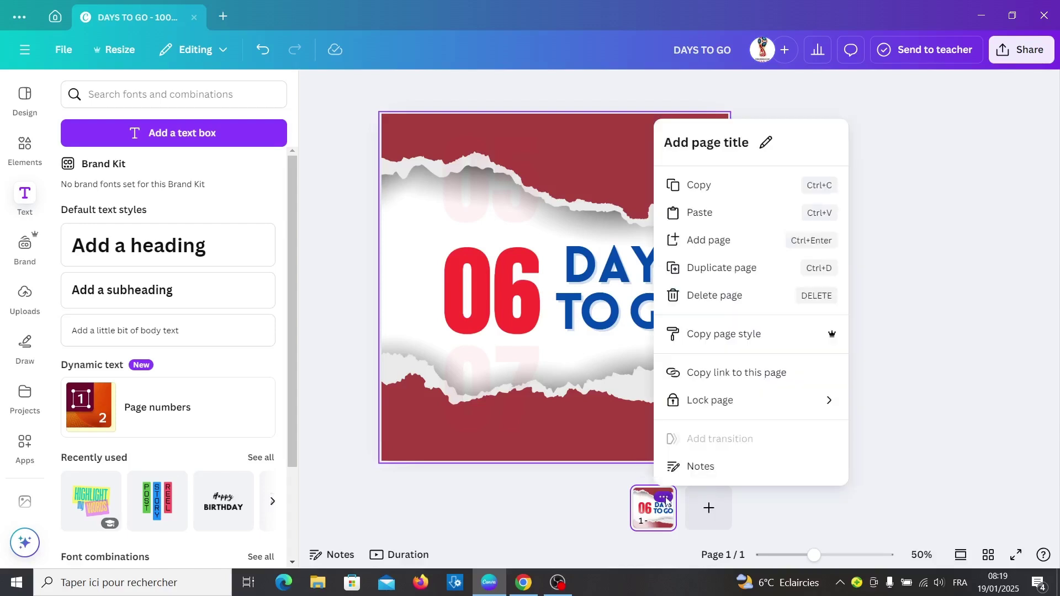
{"action": "left_click", "coordinate": [703, 275]}
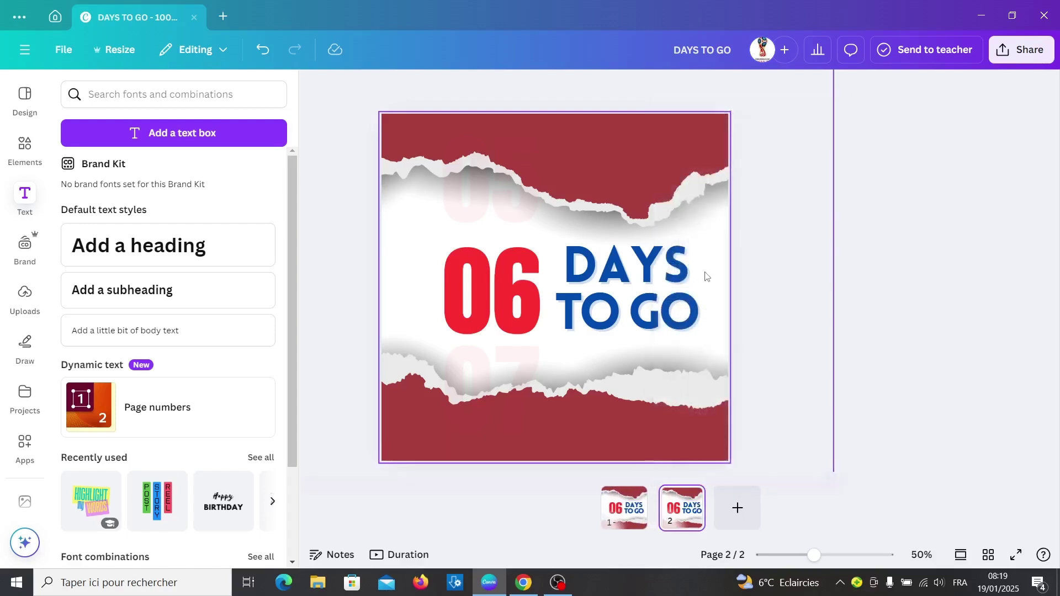
{"action": "left_click", "coordinate": [527, 375]}
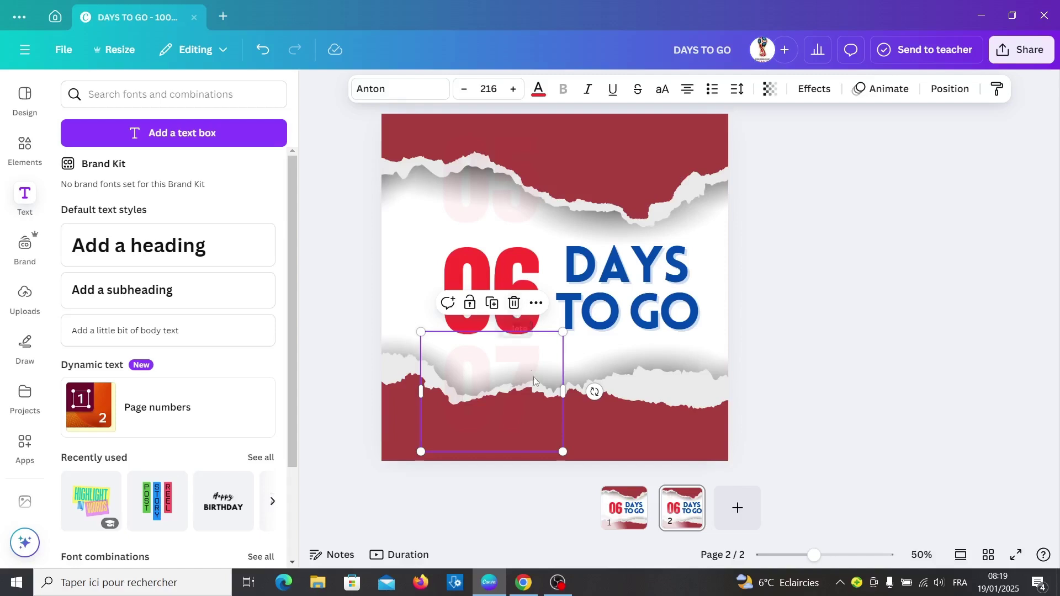
On page 2, delete the faint 07 and nudge the red 06 down toward the bottom tear.
{"action": "left_click", "coordinate": [515, 302]}
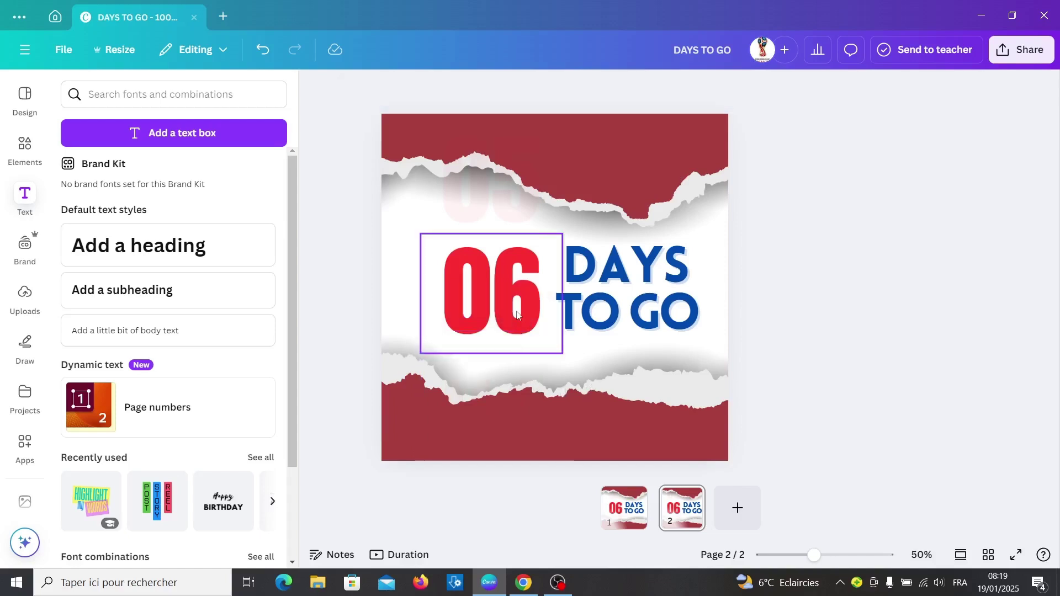
{"action": "left_click", "coordinate": [521, 260]}
{"action": "key", "text": "shift+Down"}
{"action": "key", "text": "shift+Down"}
{"action": "key", "text": "shift+Down"}
{"action": "key", "text": "shift+Down"}
{"action": "key", "text": "shift+Down"}
{"action": "key", "text": "shift+Down"}
{"action": "key", "text": "shift+Down"}
{"action": "key", "text": "shift+Down"}
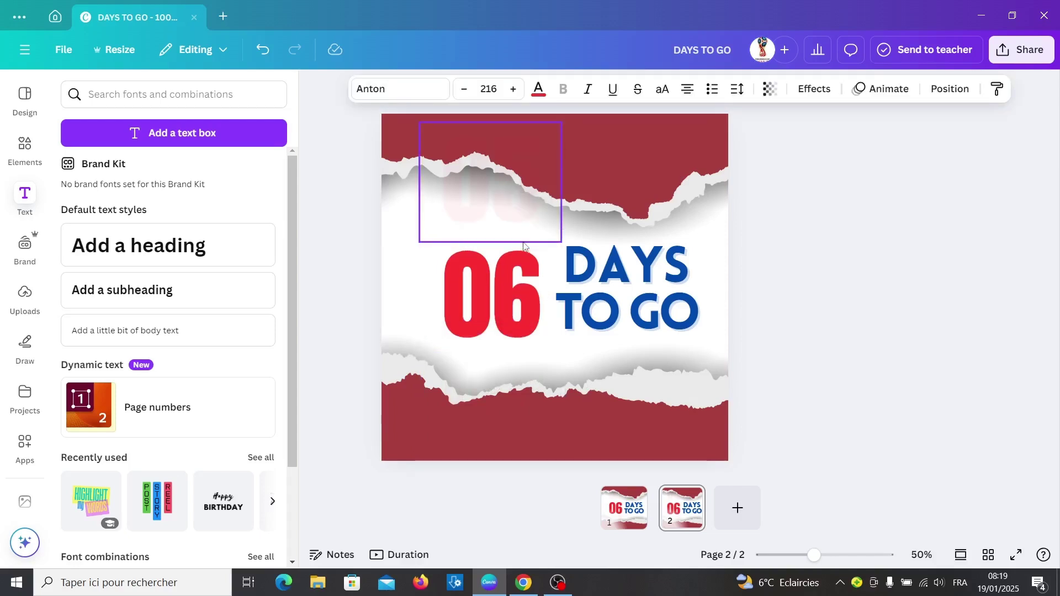
{"action": "key", "text": "shift+Down"}
{"action": "key", "text": "shift+Down"}
{"action": "key", "text": "shift+Down"}
{"action": "key", "text": "shift+Down"}
{"action": "key", "text": "shift+Down"}
{"action": "key", "text": "shift+Down"}
{"action": "key", "text": "shift+Down"}
{"action": "key", "text": "shift+Down"}
{"action": "key", "text": "shift+Down"}
{"action": "key", "text": "shift+Down"}
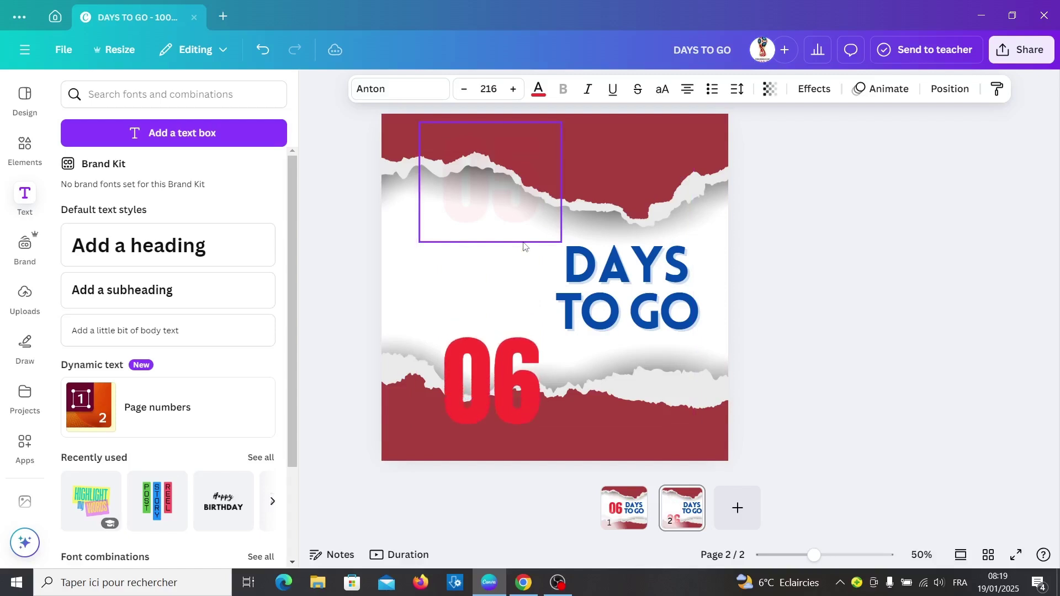
{"action": "key", "text": "shift+Down"}
{"action": "key", "text": "shift+Down"}
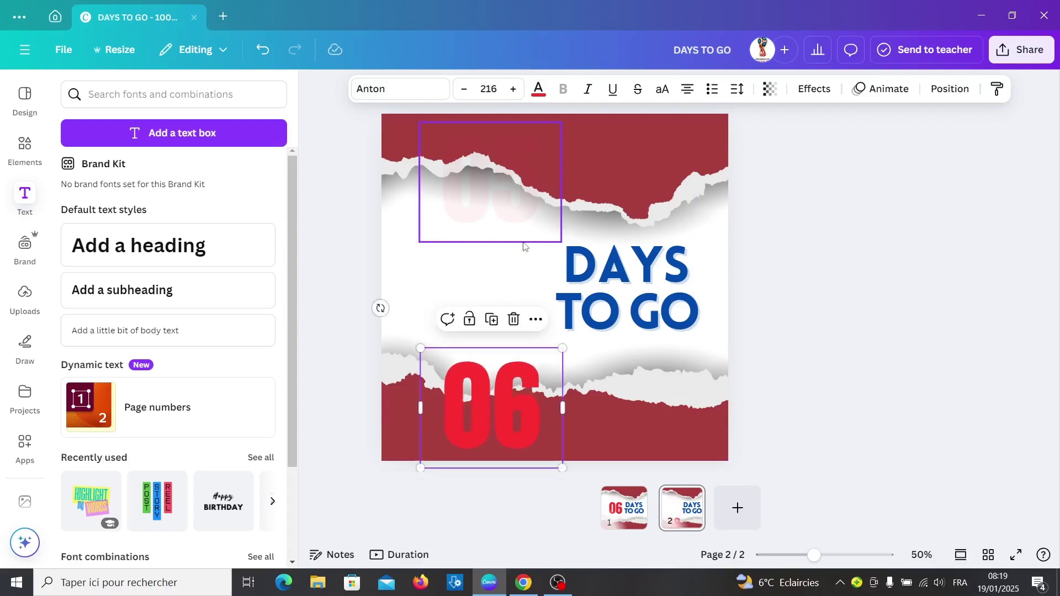
Duplicate the top faded number, move the copy to the centre as 05, and select the top number's digit.
{"action": "left_click", "coordinate": [502, 175]}
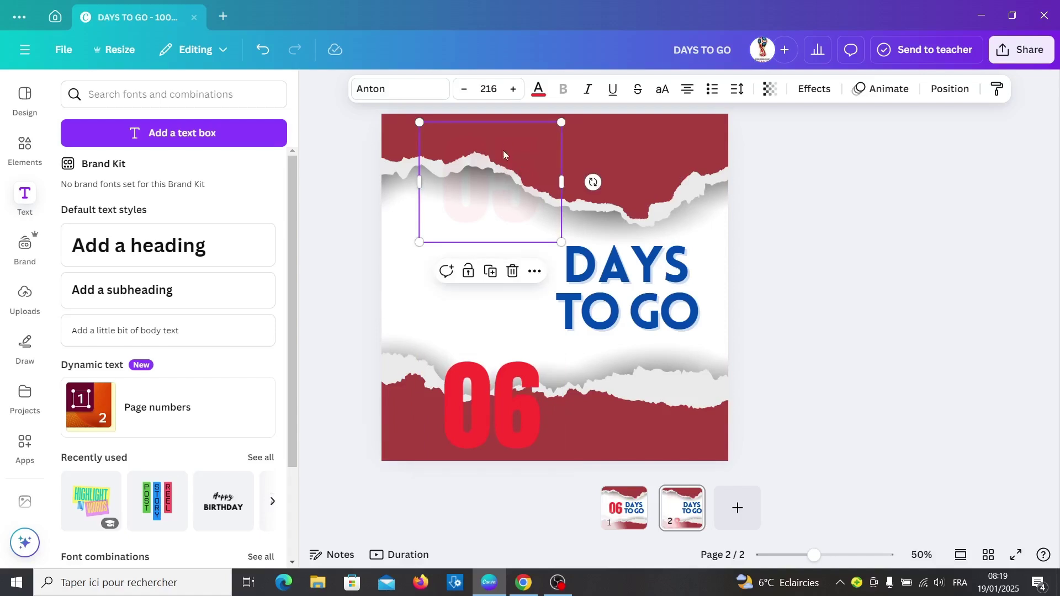
{"action": "left_click", "coordinate": [495, 278]}
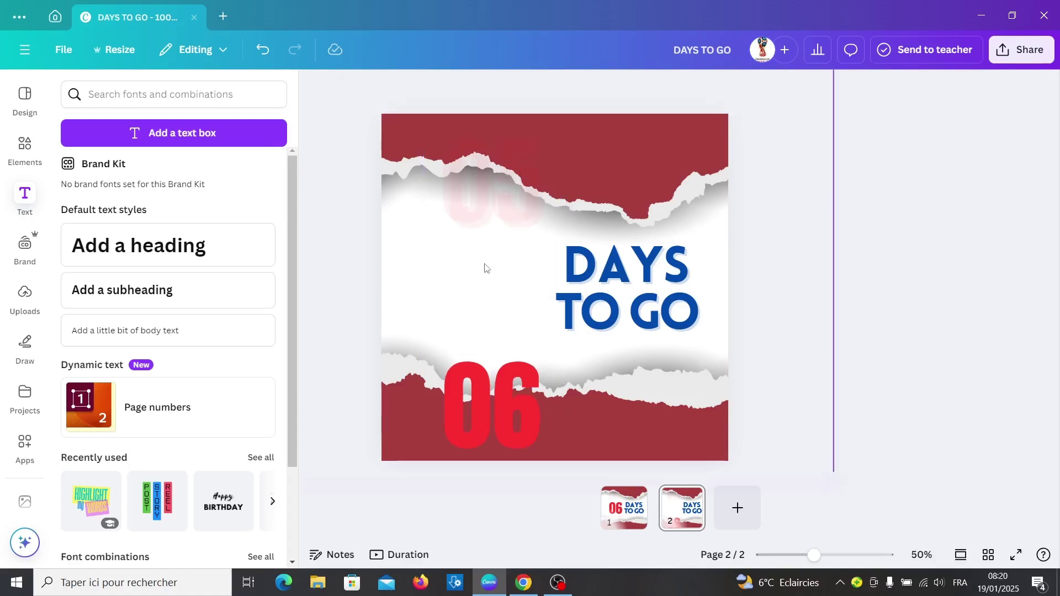
{"action": "key", "text": "shift+Down"}
{"action": "key", "text": "shift+Down"}
{"action": "key", "text": "shift+Down"}
{"action": "key", "text": "shift+Down"}
{"action": "key", "text": "shift+Down"}
{"action": "key", "text": "shift+Down"}
{"action": "key", "text": "shift+Down"}
{"action": "key", "text": "shift+Down"}
{"action": "key", "text": "shift+Down"}
{"action": "key", "text": "shift+Down"}
{"action": "key", "text": "shift+Down"}
{"action": "key", "text": "shift+Down"}
{"action": "key", "text": "shift+Down"}
{"action": "key", "text": "shift+Down"}
{"action": "key", "text": "shift+Down"}
{"action": "key", "text": "shift+Down"}
{"action": "key", "text": "shift+Down"}
{"action": "key", "text": "shift+Down"}
{"action": "key", "text": "shift+Down"}
{"action": "key", "text": "shift+Down"}
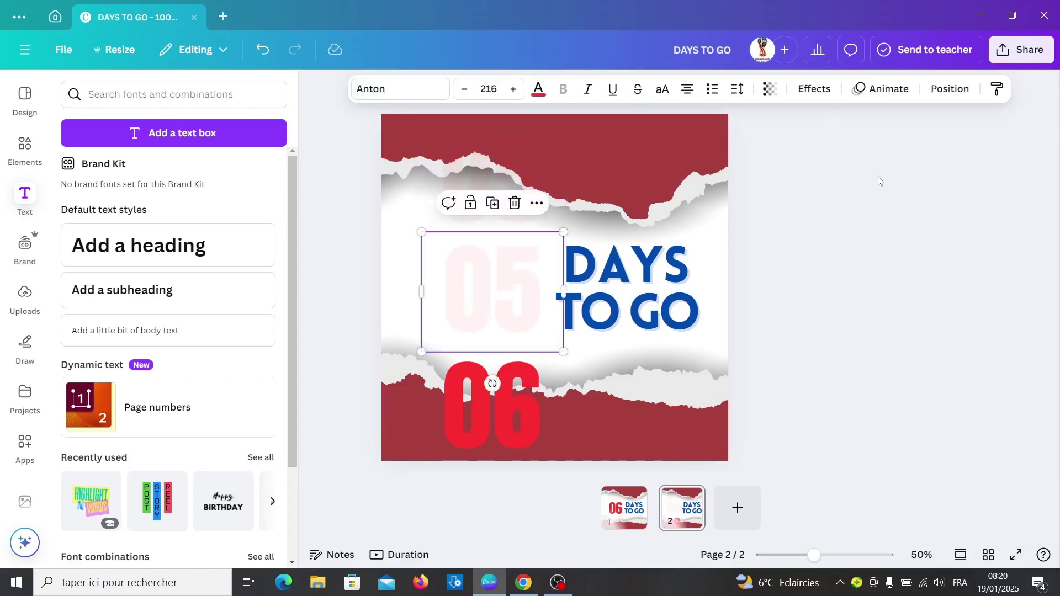
{"action": "left_click", "coordinate": [534, 289]}
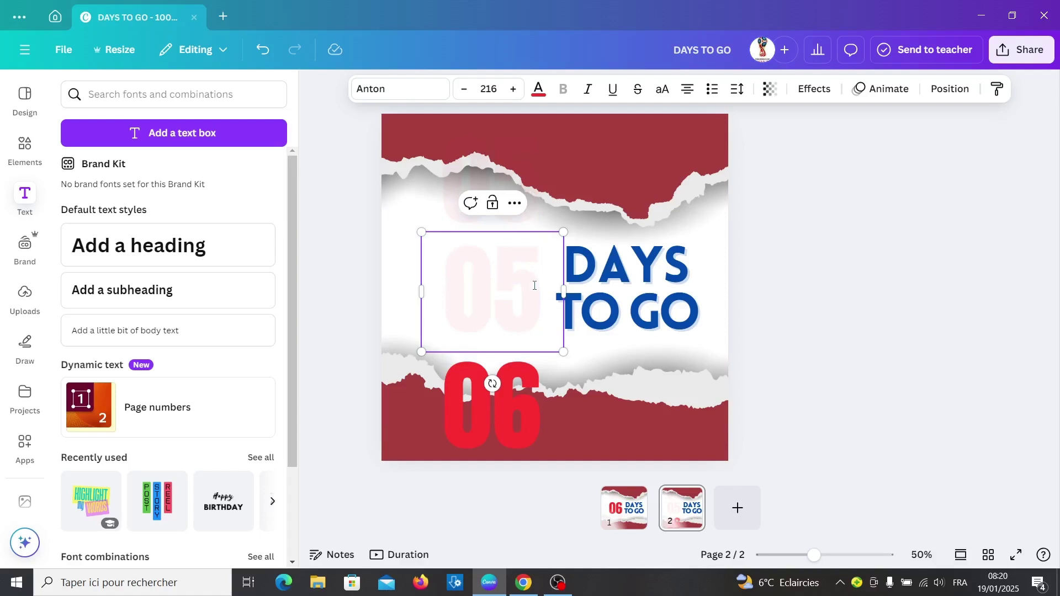
{"action": "left_click_drag", "start_coordinate": [488, 268], "coordinate": [486, 159]}
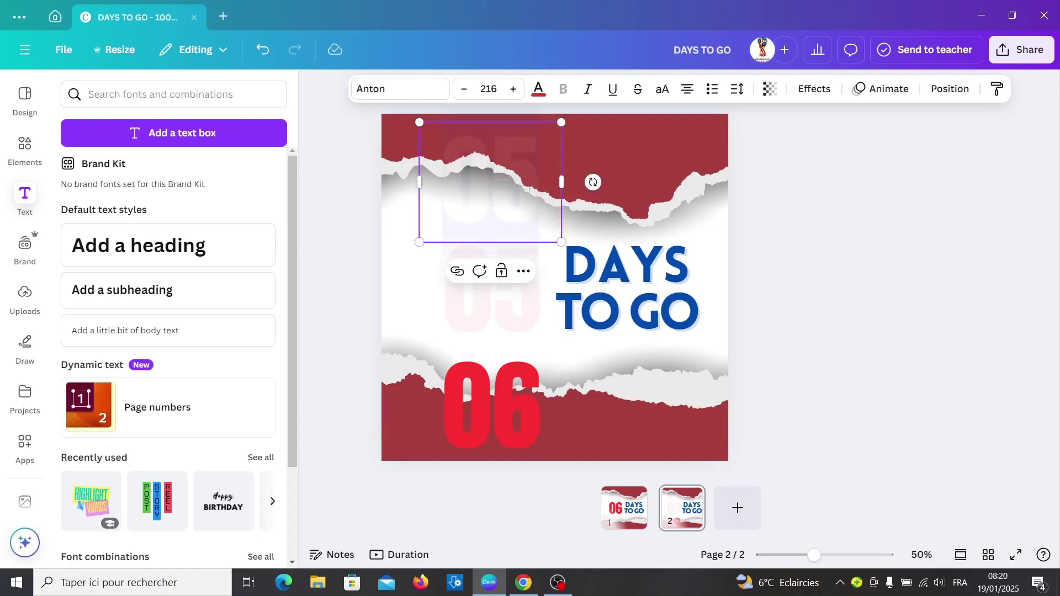
{"action": "left_click", "coordinate": [540, 196]}
{"action": "left_click_drag", "start_coordinate": [540, 196], "coordinate": [505, 188]}
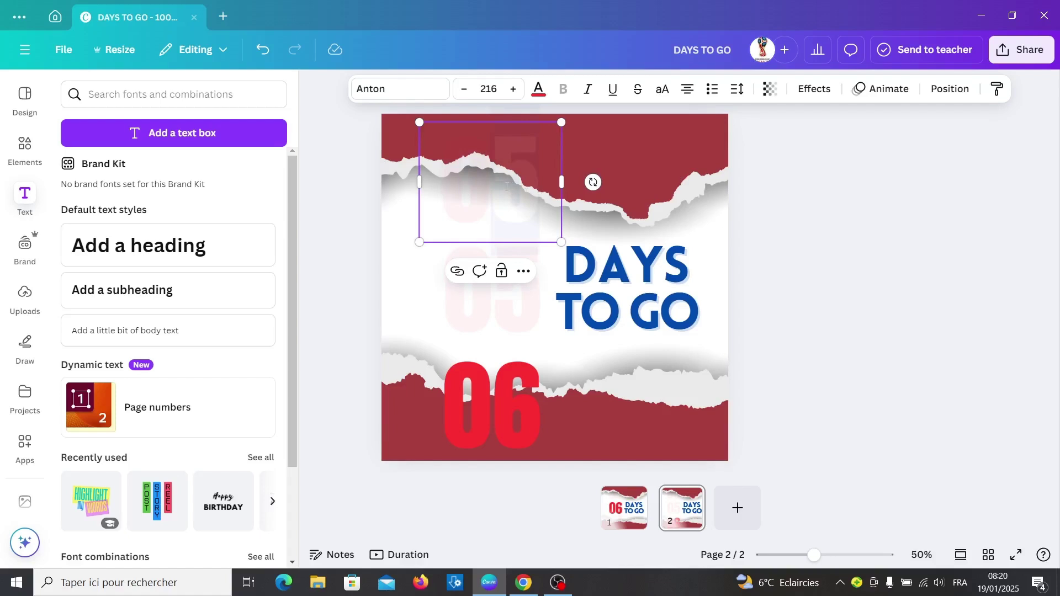
Make the top ghost number read 04 and set the centre 05 to full opacity.
{"action": "type", "text": "4"}
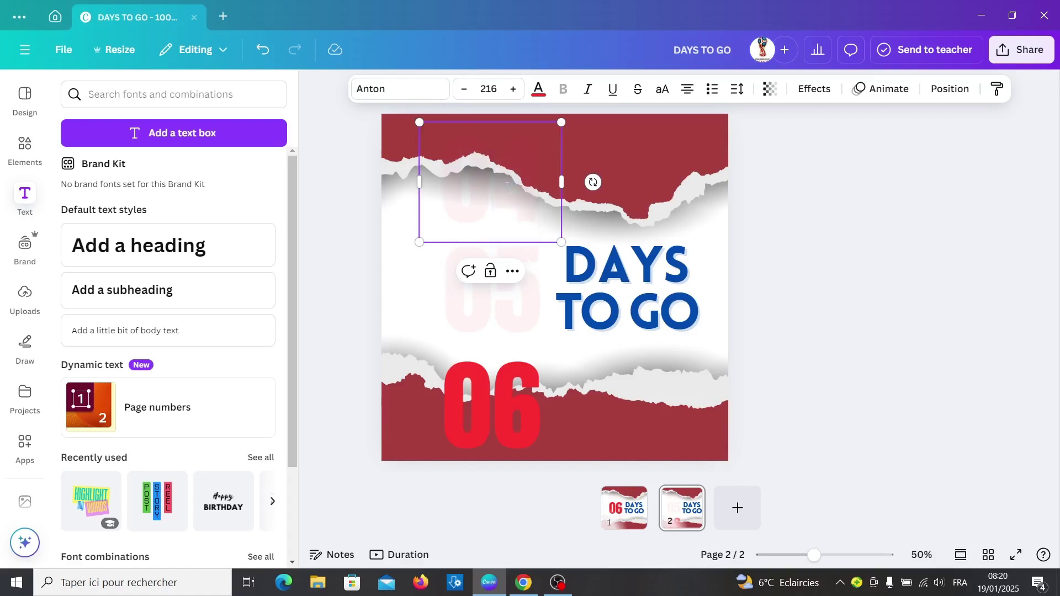
{"action": "left_click", "coordinate": [505, 301]}
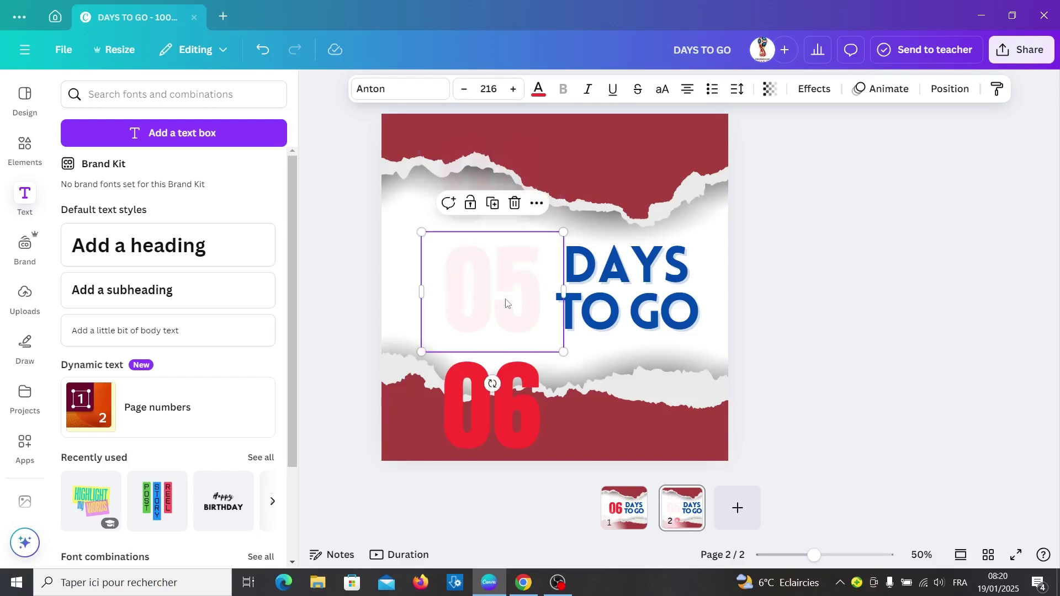
{"action": "left_click", "coordinate": [770, 88]}
{"action": "left_click_drag", "start_coordinate": [704, 154], "coordinate": [818, 159]}
Fade the bottom 06 to about transparency 5.
{"action": "left_click", "coordinate": [472, 426]}
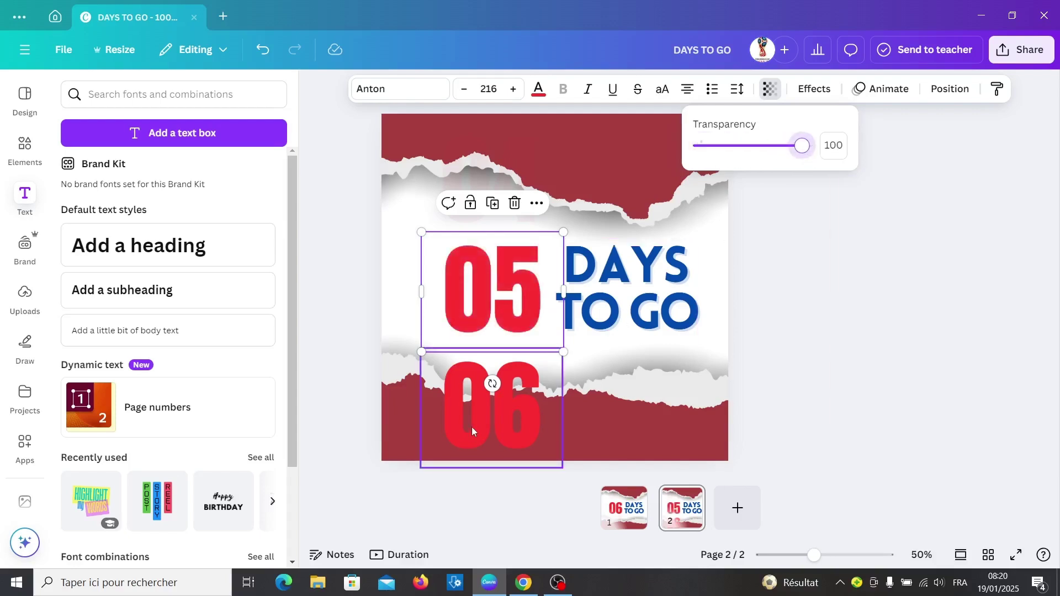
{"action": "left_click", "coordinate": [819, 91]}
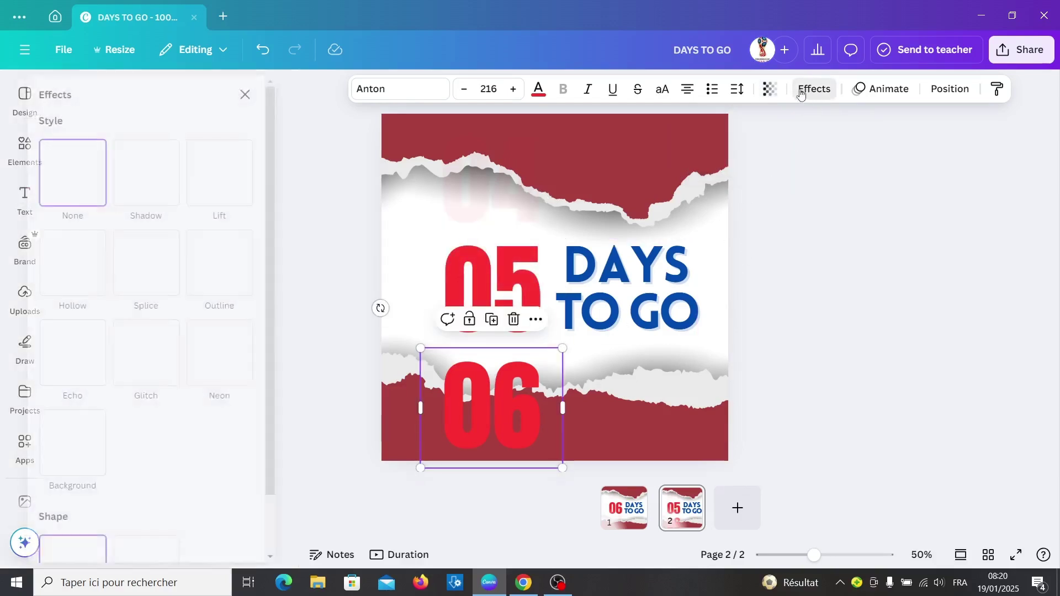
{"action": "left_click", "coordinate": [771, 90]}
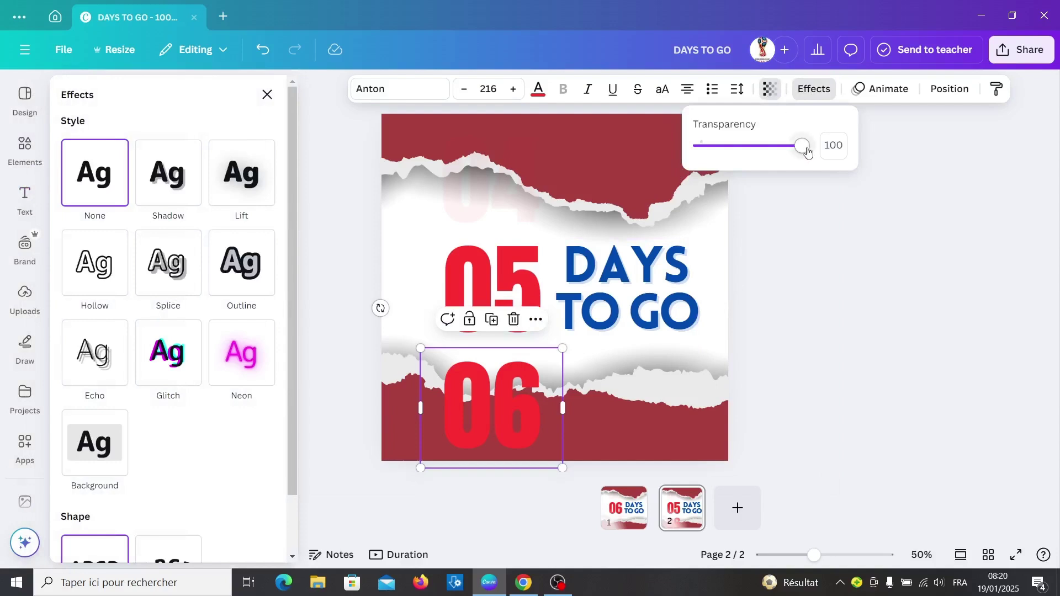
{"action": "left_click_drag", "start_coordinate": [802, 146], "coordinate": [705, 150]}
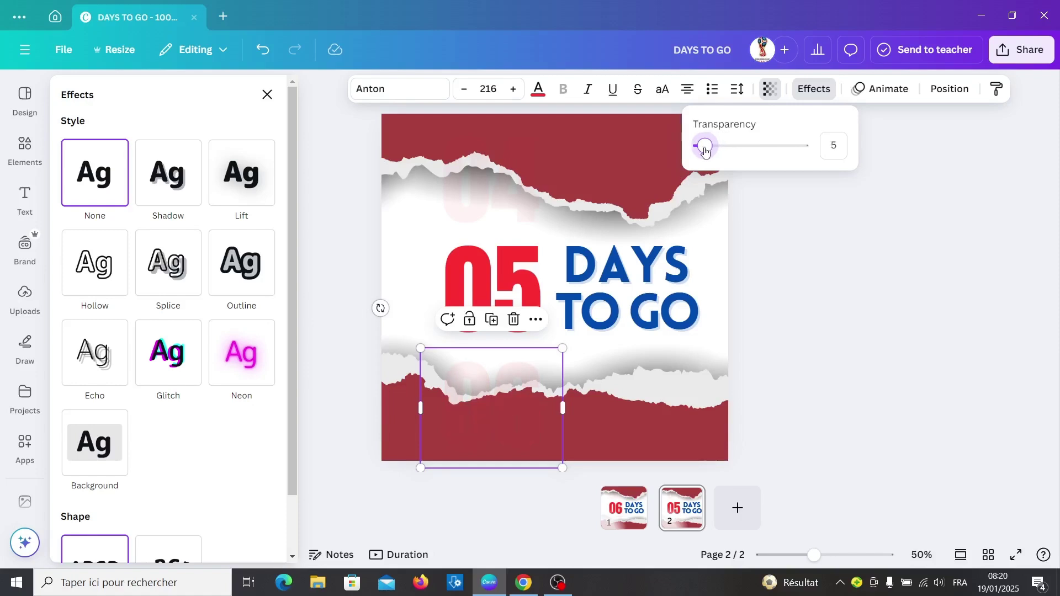
{"action": "left_click", "coordinate": [689, 499]}
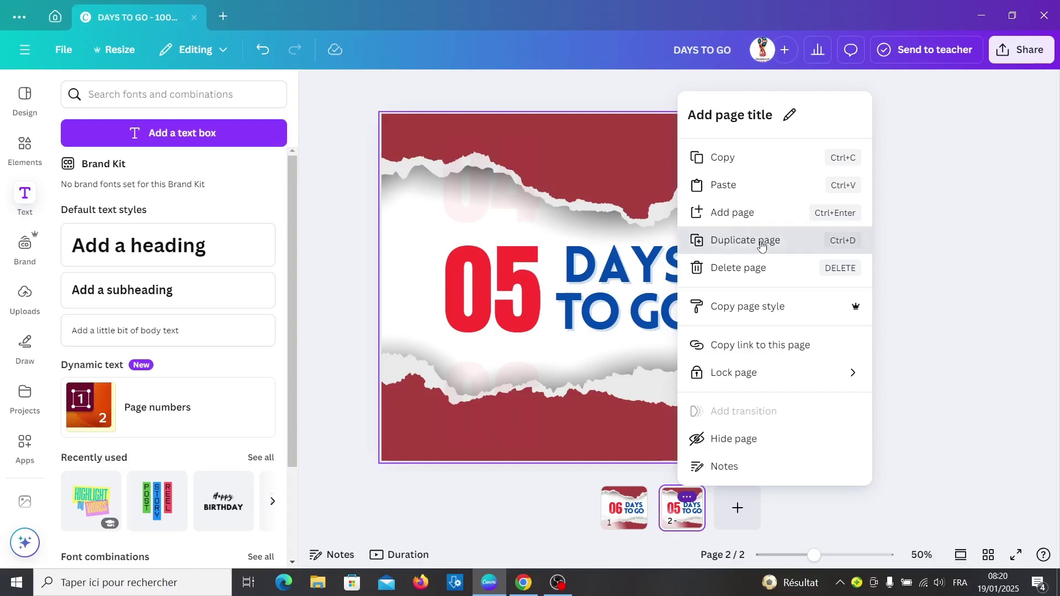
Duplicate page 2 into pages 3–5 reading 04, 03 and 02, fading each previous number.
{"action": "left_click", "coordinate": [761, 244]}
{"action": "left_click", "coordinate": [558, 238]}
{"action": "key", "text": "shift+Down"}
{"action": "key", "text": "shift+Down"}
{"action": "key", "text": "shift+Down"}
{"action": "key", "text": "shift+Down"}
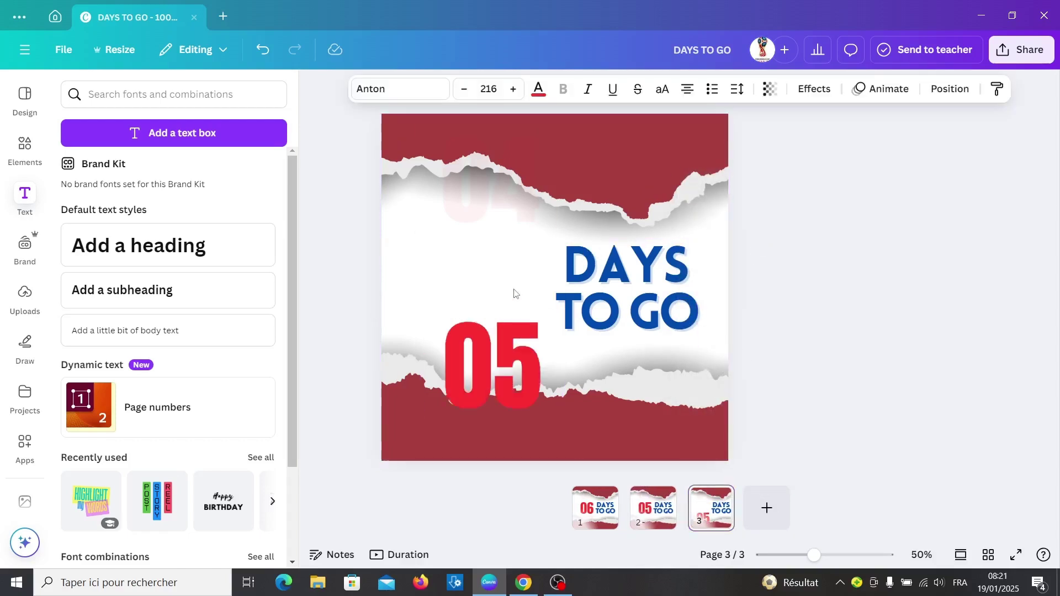
{"action": "left_click", "coordinate": [771, 89]}
{"action": "key", "text": "ctrl+d"}
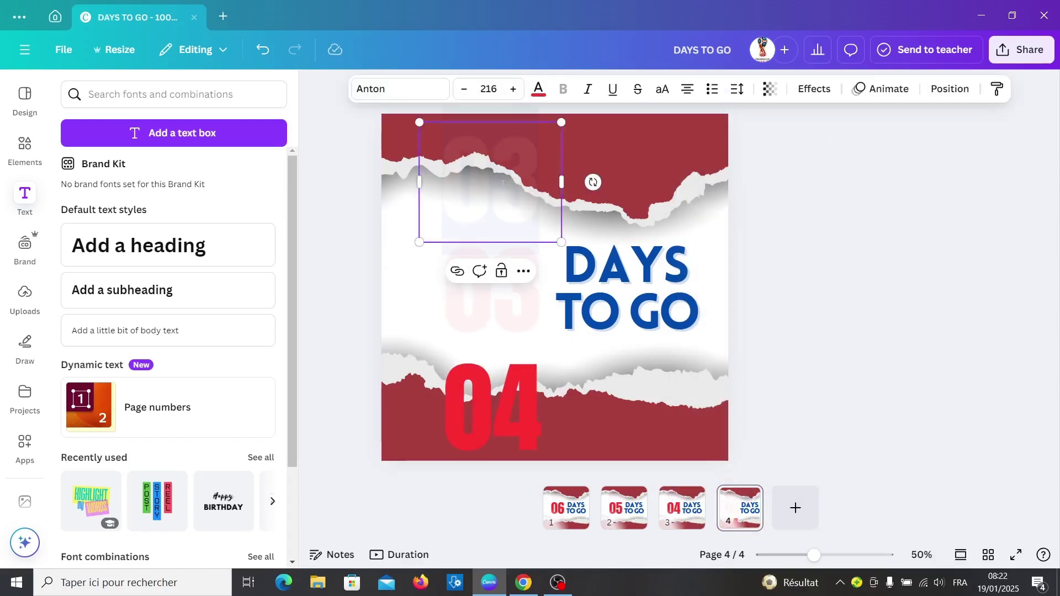
{"action": "left_click", "coordinate": [538, 88]}
{"action": "key", "text": "ctrl+d"}
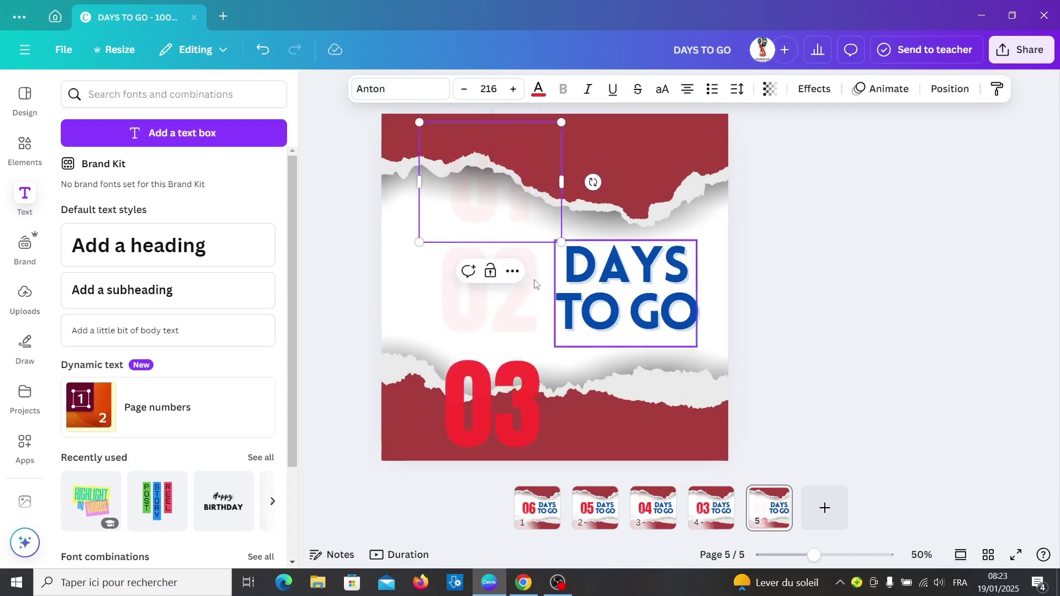
{"action": "left_click", "coordinate": [771, 88]}
{"action": "left_click_drag", "start_coordinate": [808, 145], "coordinate": [703, 160]}
{"action": "key", "text": "Escape"}
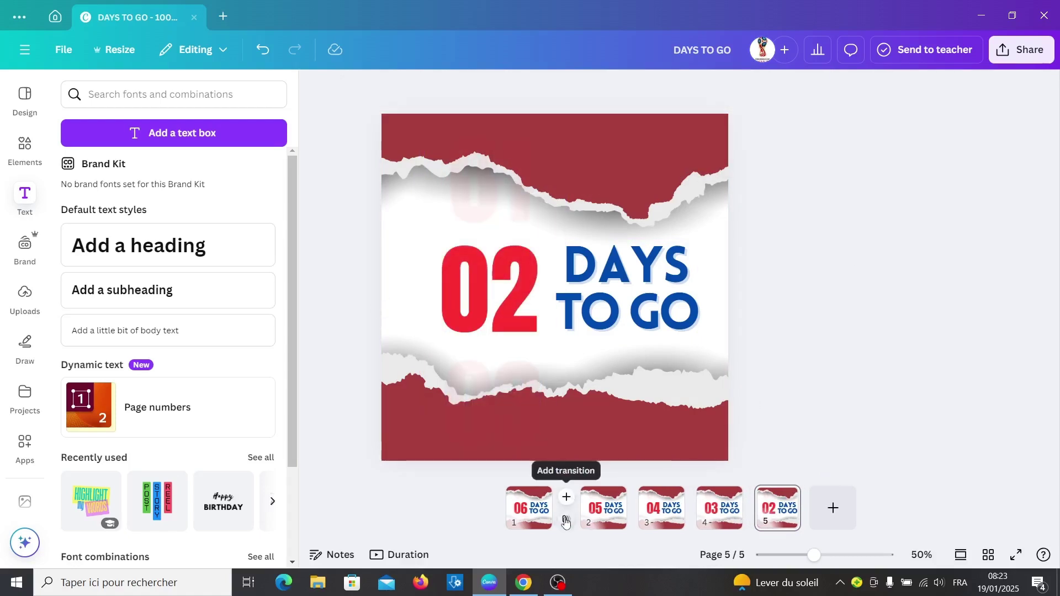
Apply a 1-second Match & Move transition between all five pages and show the timeline.
{"action": "left_click", "coordinate": [565, 520]}
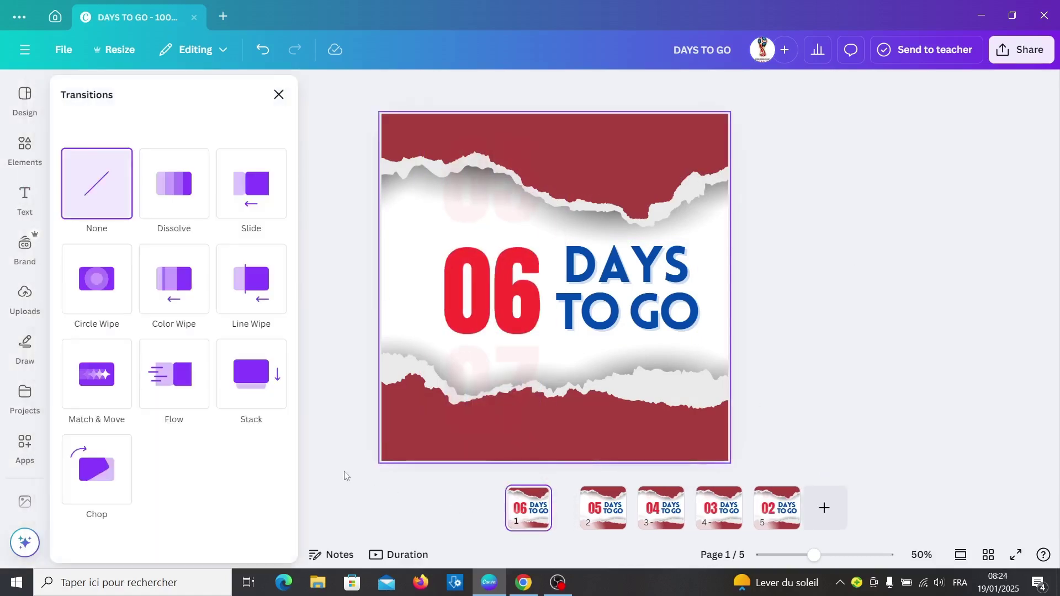
{"action": "left_click", "coordinate": [96, 374]}
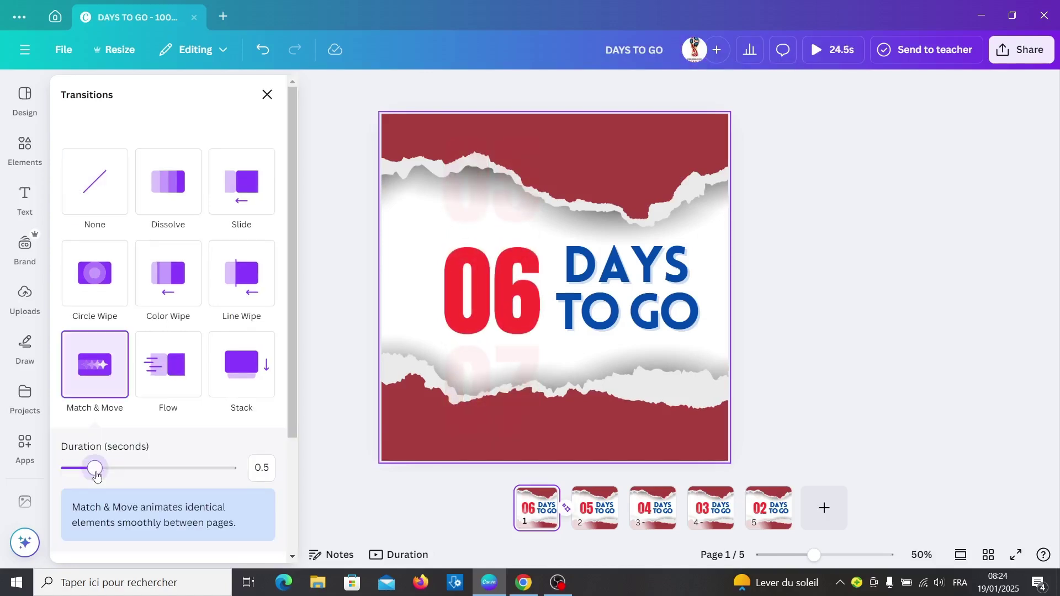
{"action": "left_click_drag", "start_coordinate": [97, 475], "coordinate": [128, 468]}
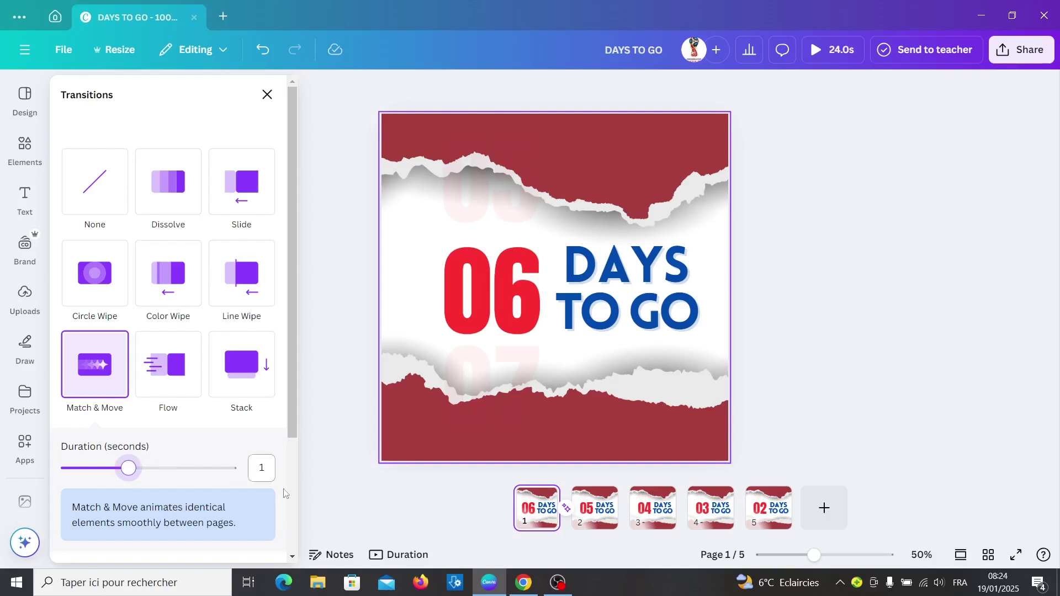
{"action": "scroll", "coordinate": [236, 497], "scroll_direction": "down", "scroll_amount": 3}
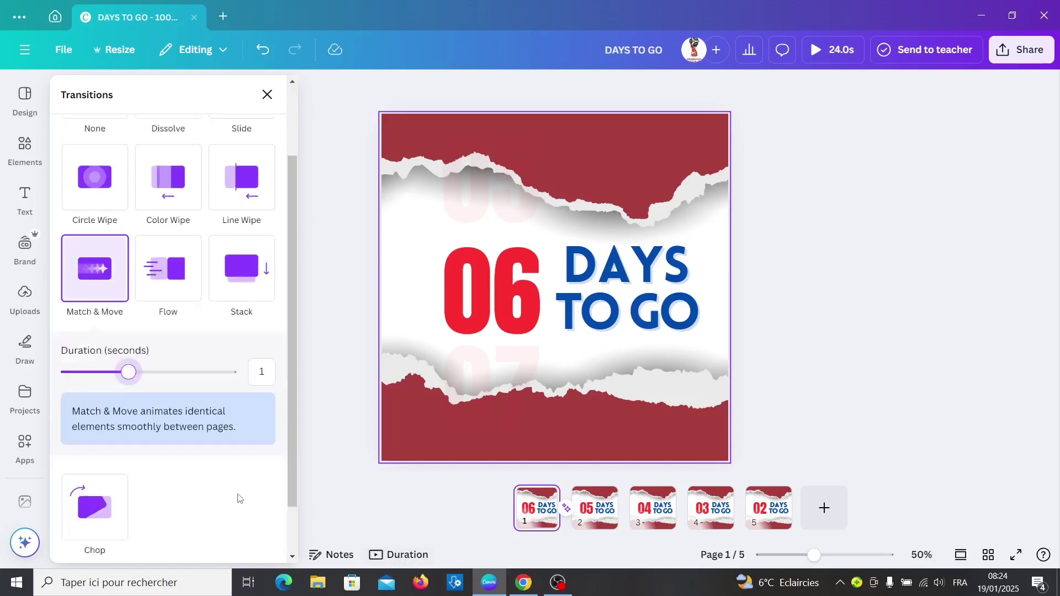
{"action": "left_click", "coordinate": [155, 539]}
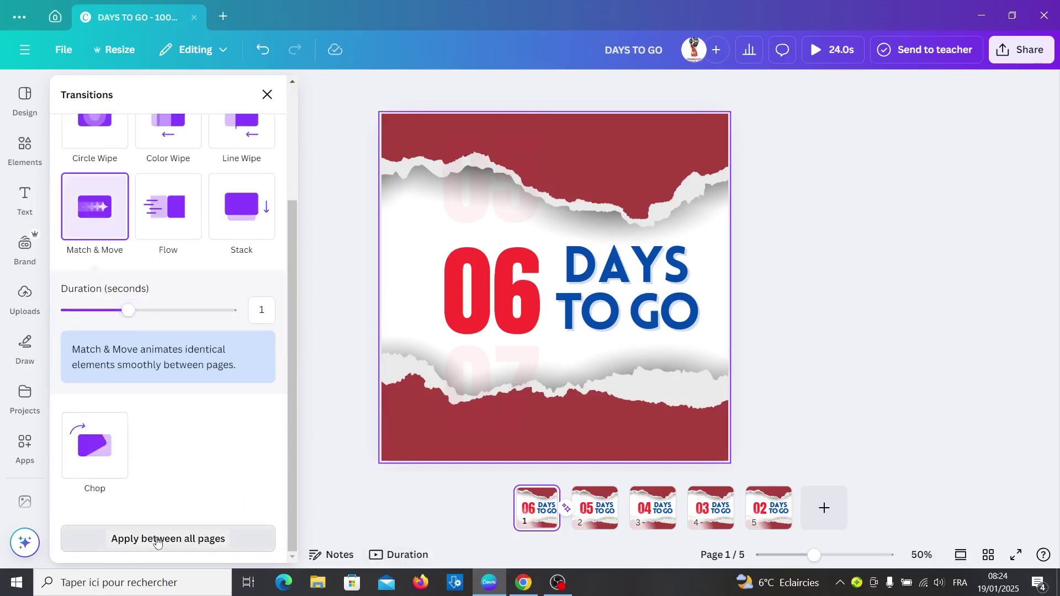
{"action": "left_click", "coordinate": [430, 556]}
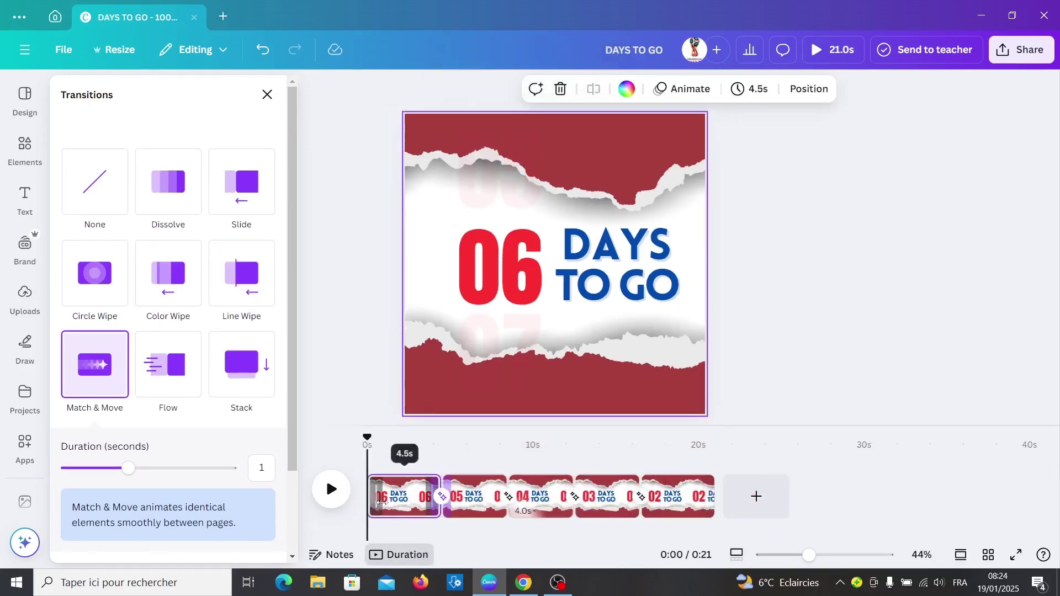
Set page 1's timing to 2.5s and apply that timing to all pages.
{"action": "left_click", "coordinate": [404, 518]}
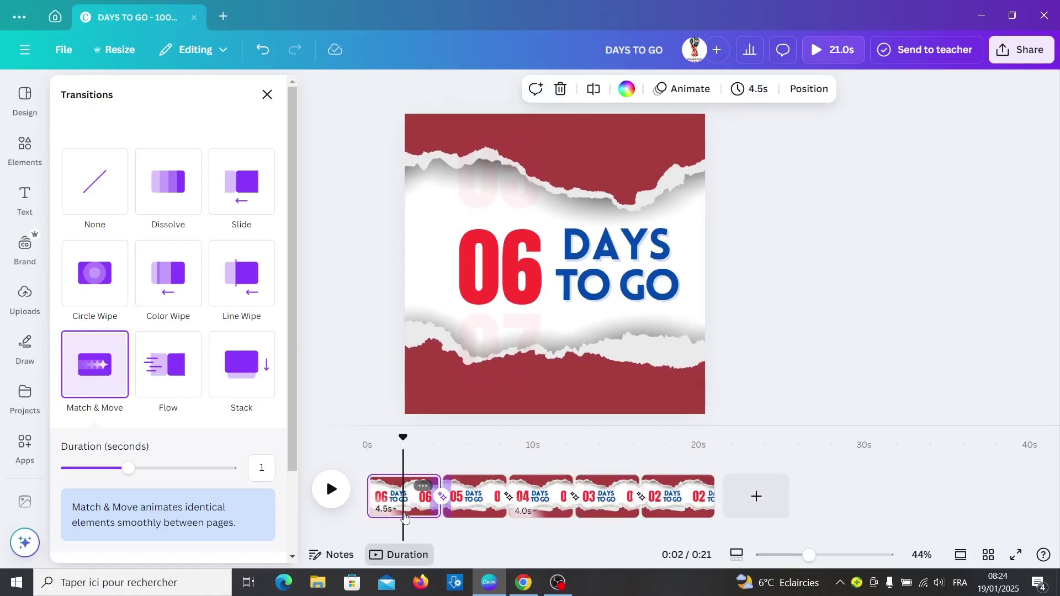
{"action": "left_click", "coordinate": [742, 90]}
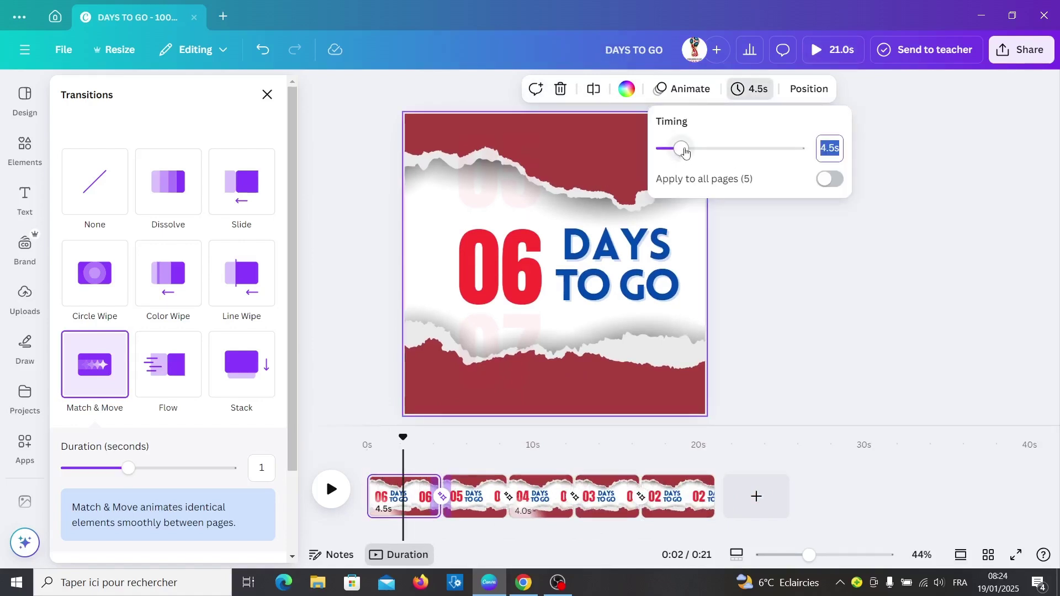
{"action": "left_click_drag", "start_coordinate": [685, 152], "coordinate": [671, 154]}
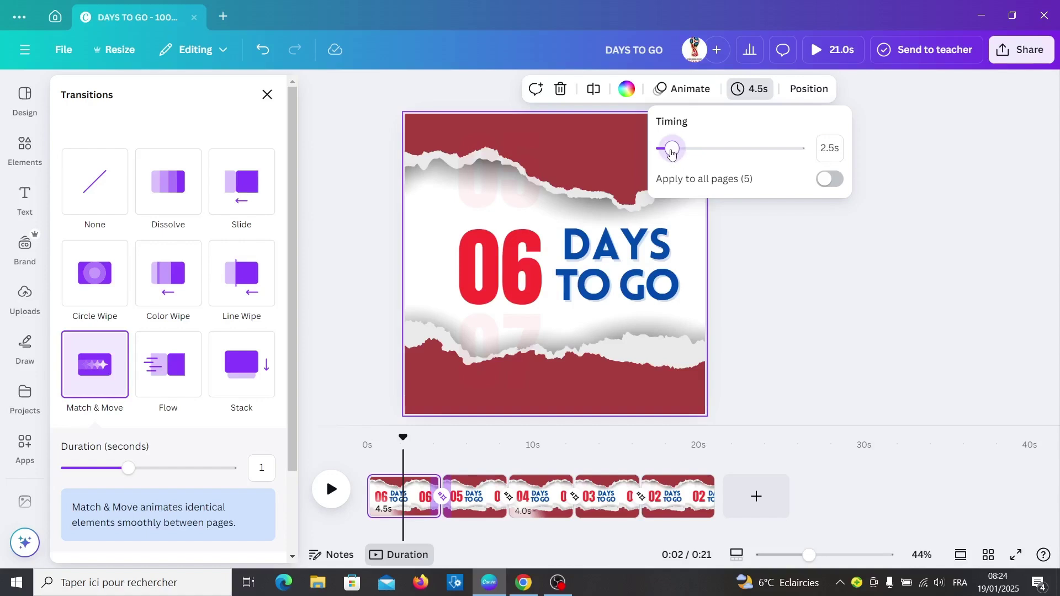
{"action": "left_click_drag", "start_coordinate": [671, 153], "coordinate": [671, 153]}
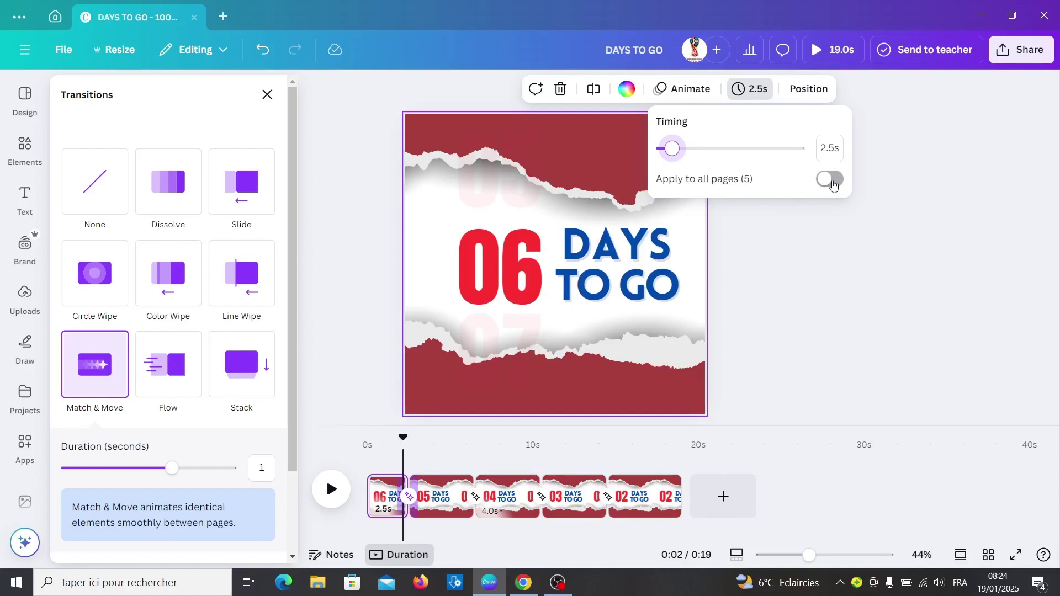
{"action": "left_click", "coordinate": [831, 179]}
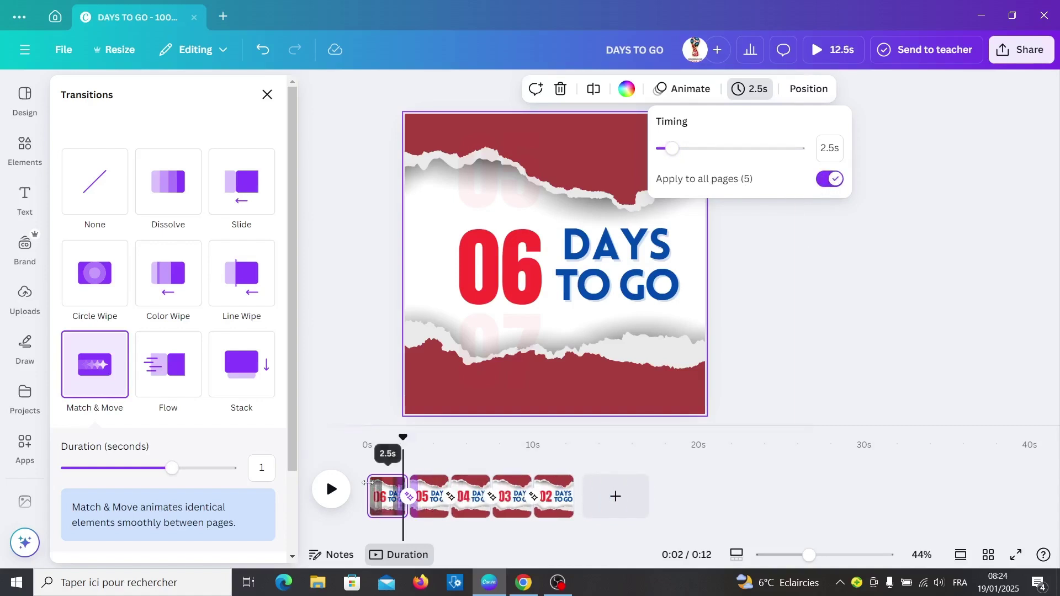
{"action": "left_click", "coordinate": [369, 468]}
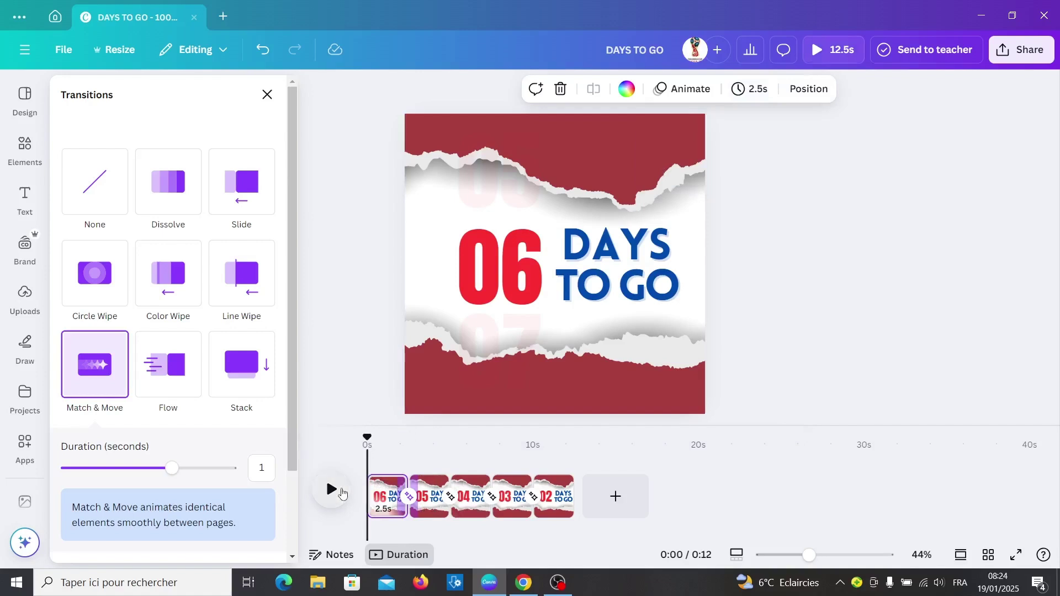
Play the 12.5-second countdown preview from 06 down to 02.
{"action": "left_click", "coordinate": [338, 491]}
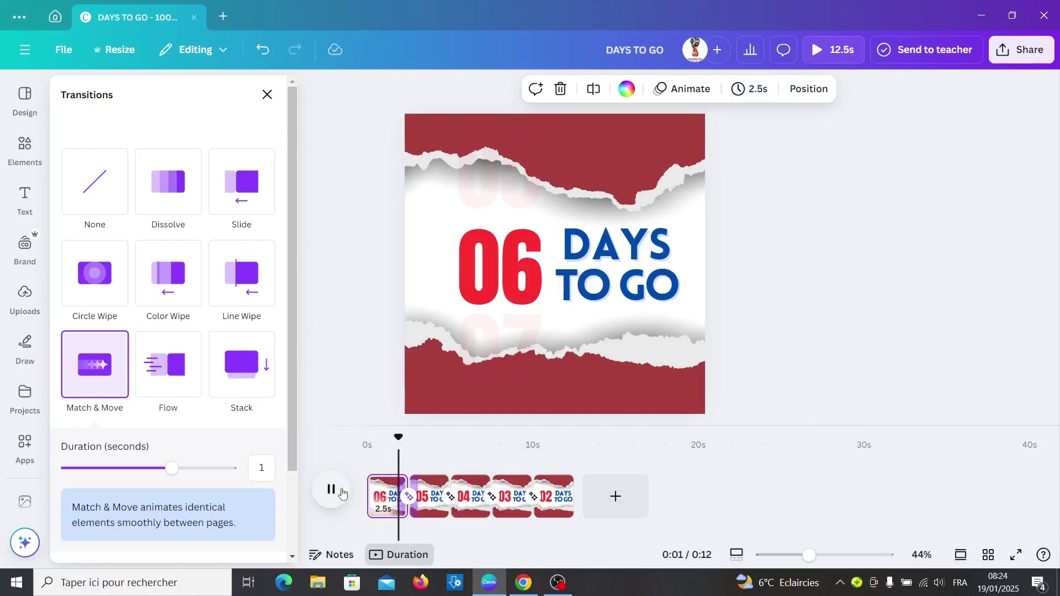